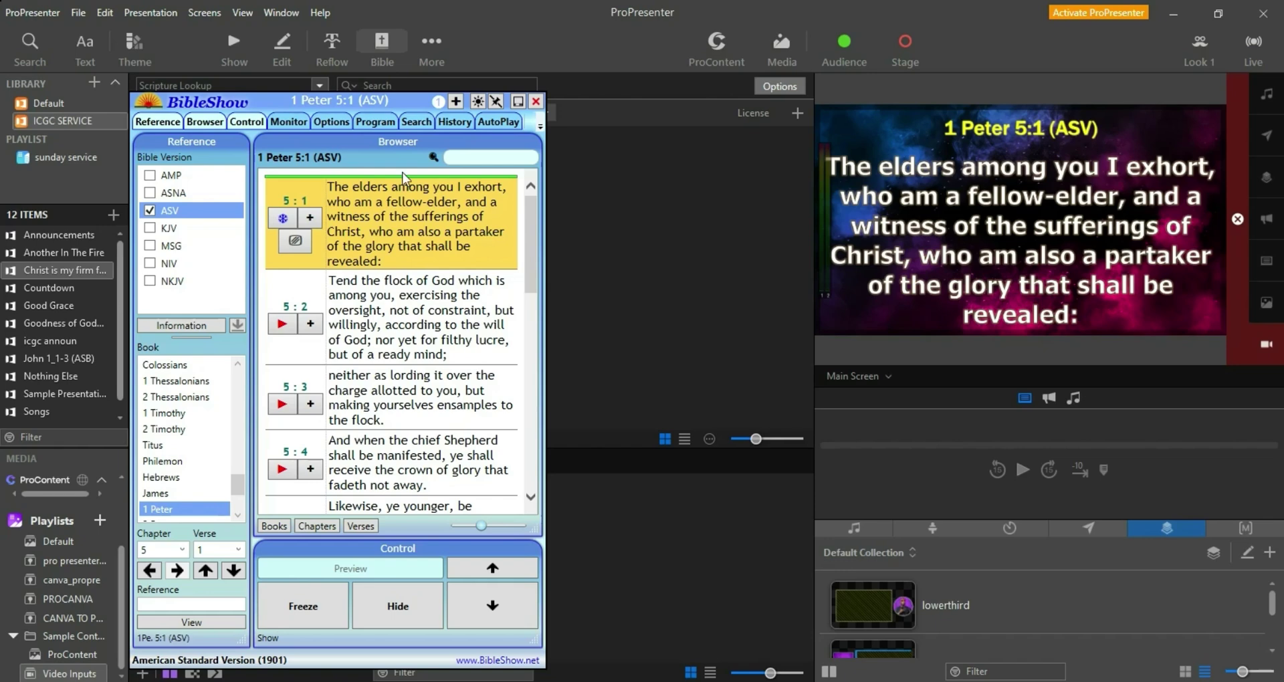
Switch the displayed 1 Peter 5:1 scripture to the AMP, NKJV and NIV translations in turn
{"action": "mouse_move", "coordinate": [307, 99]}
{"action": "left_mouse_down"}
{"action": "mouse_move", "coordinate": [305, 113]}
{"action": "mouse_move", "coordinate": [299, 106]}
{"action": "left_mouse_up"}
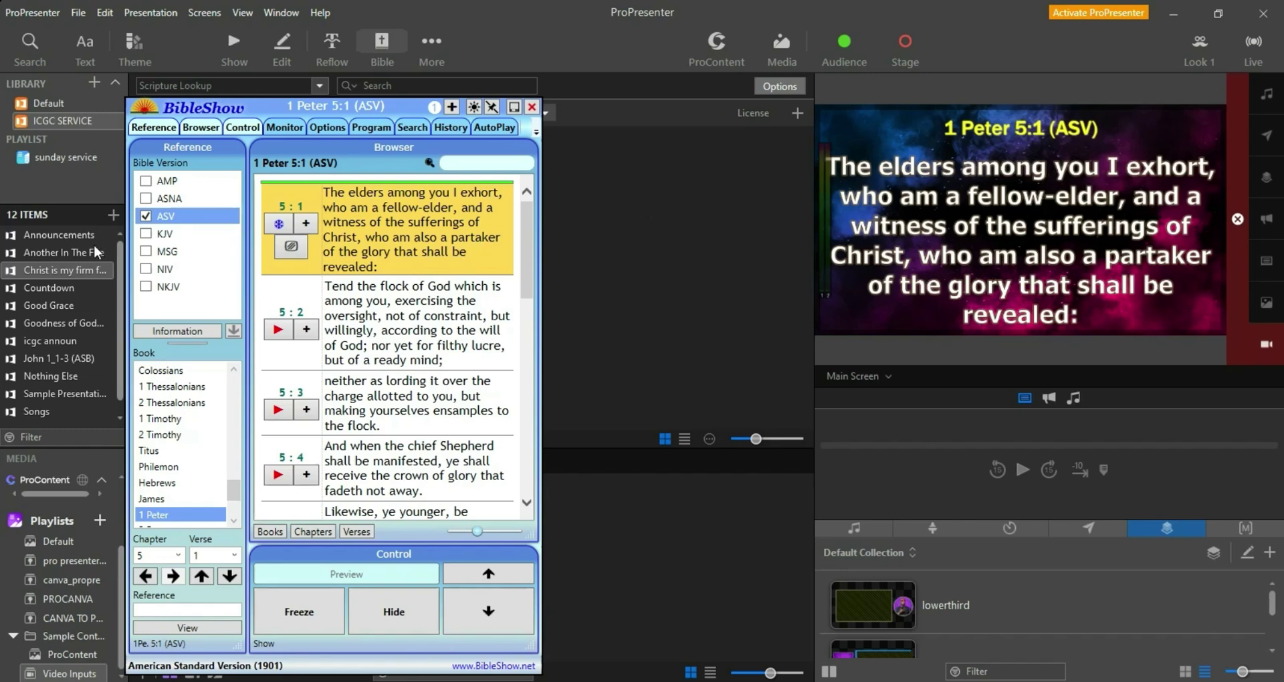
{"action": "left_click", "coordinate": [194, 182]}
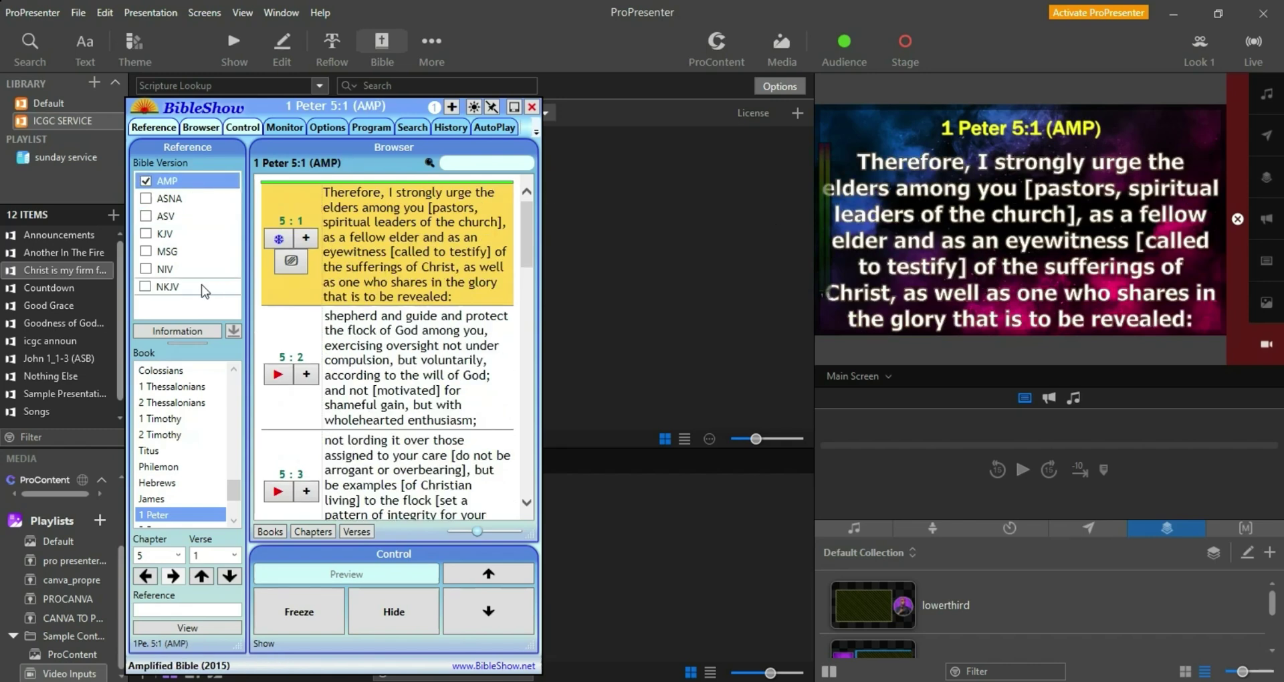
{"action": "left_click", "coordinate": [202, 285]}
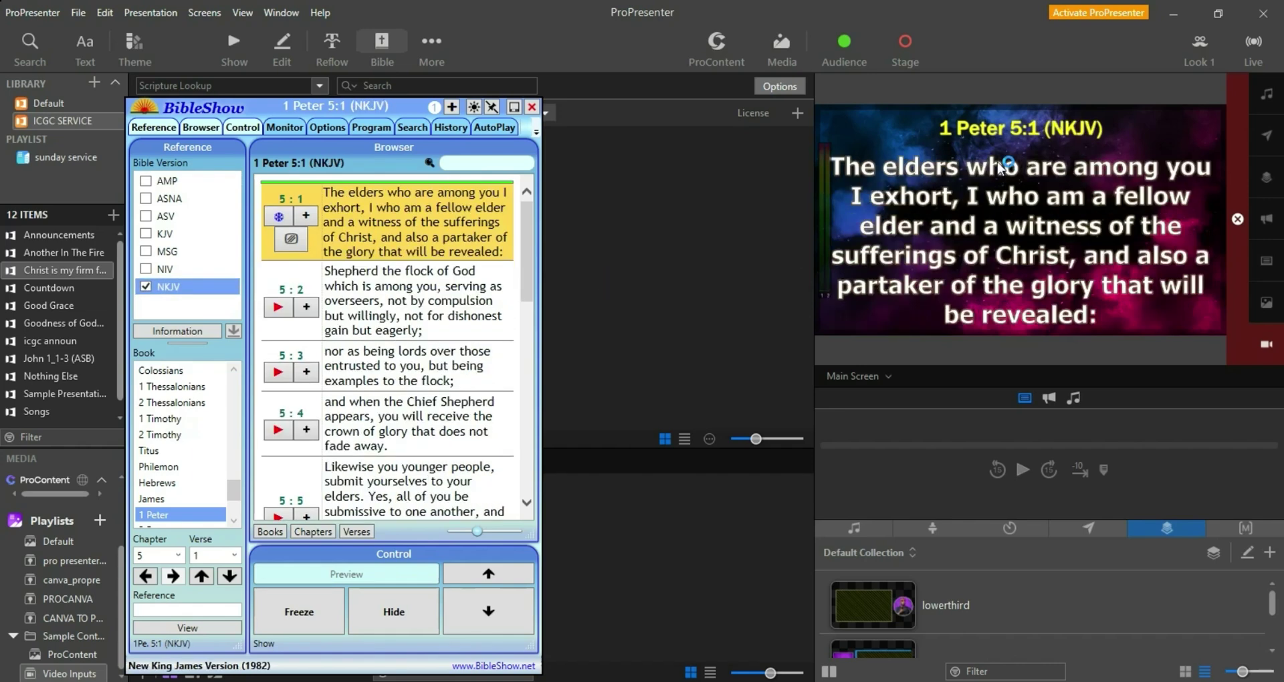
{"action": "left_click", "coordinate": [204, 270]}
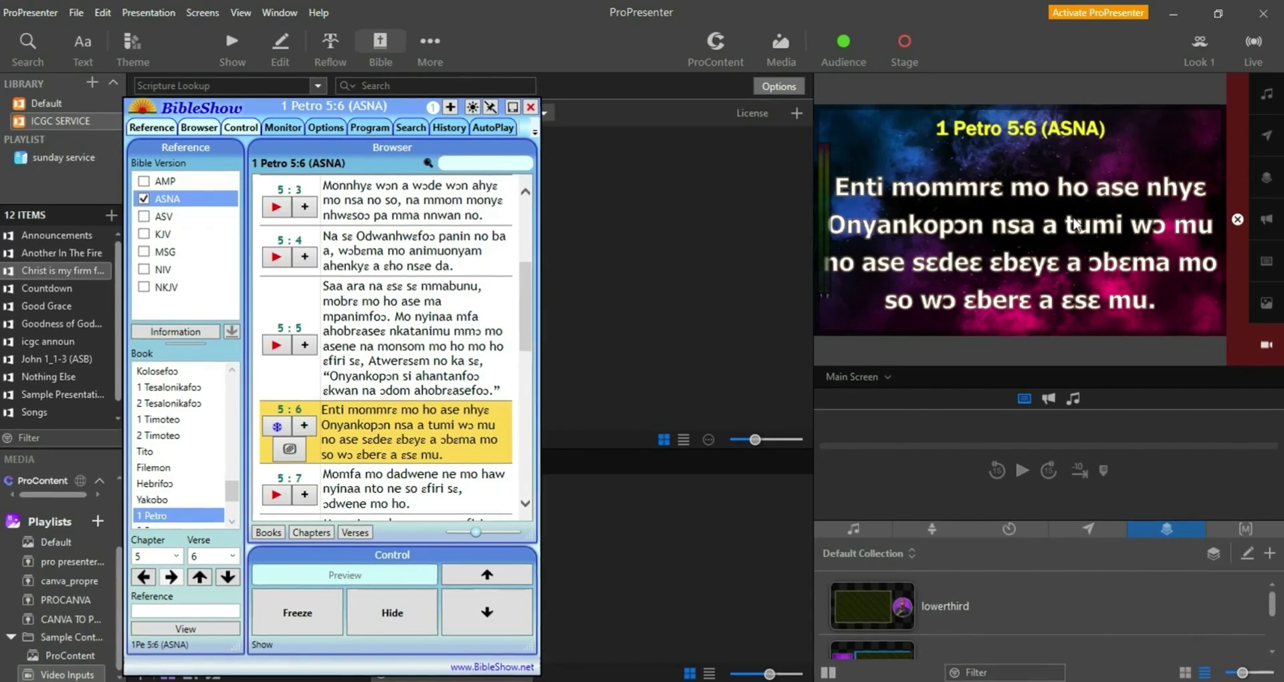
Show the lowerthird prop on the main screen and clear the full-screen video input layer
{"action": "left_click", "coordinate": [975, 625]}
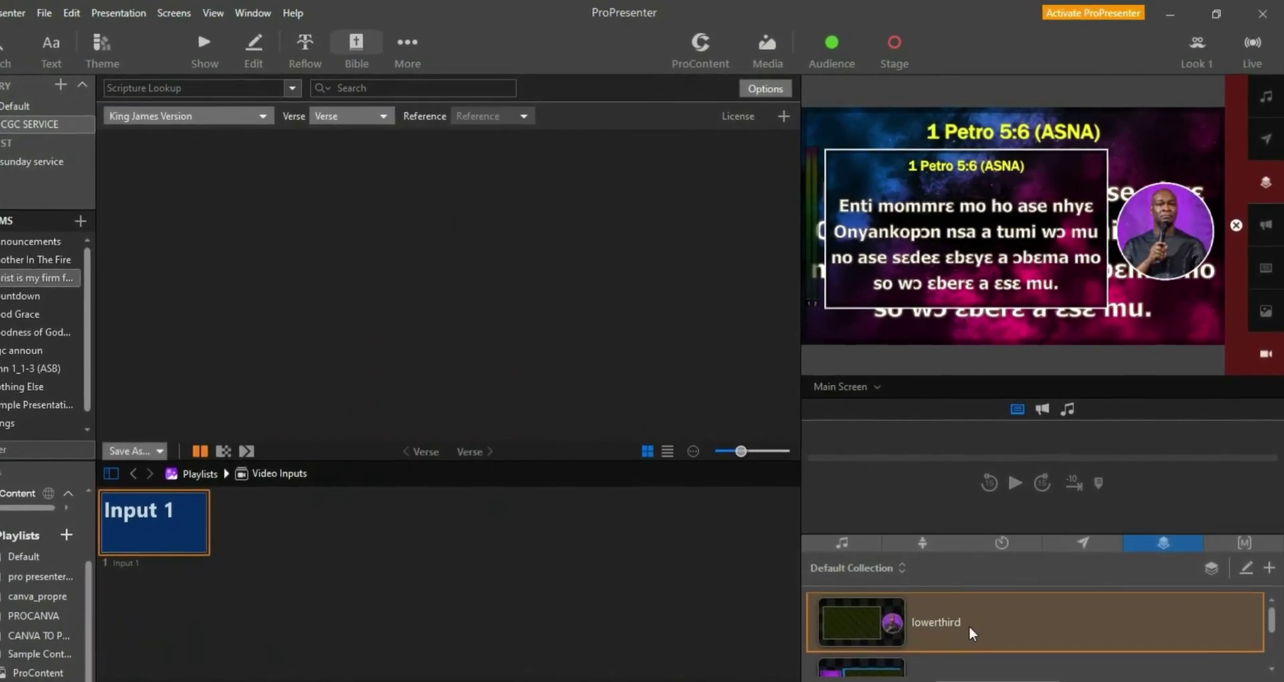
{"action": "left_click", "coordinate": [1265, 355]}
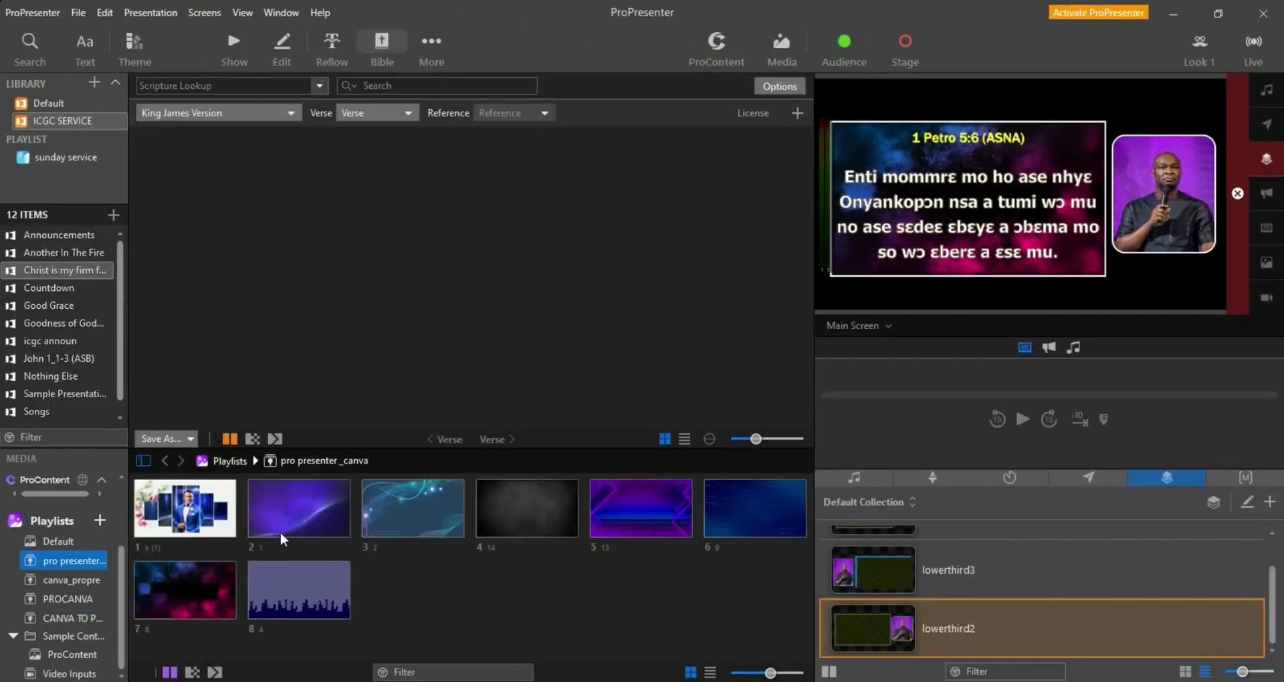
Try backgrounds 1, 2 and 14 from the pro presenter _canva playlist behind the scripture layout
{"action": "left_click", "coordinate": [288, 523]}
{"action": "left_click", "coordinate": [288, 523]}
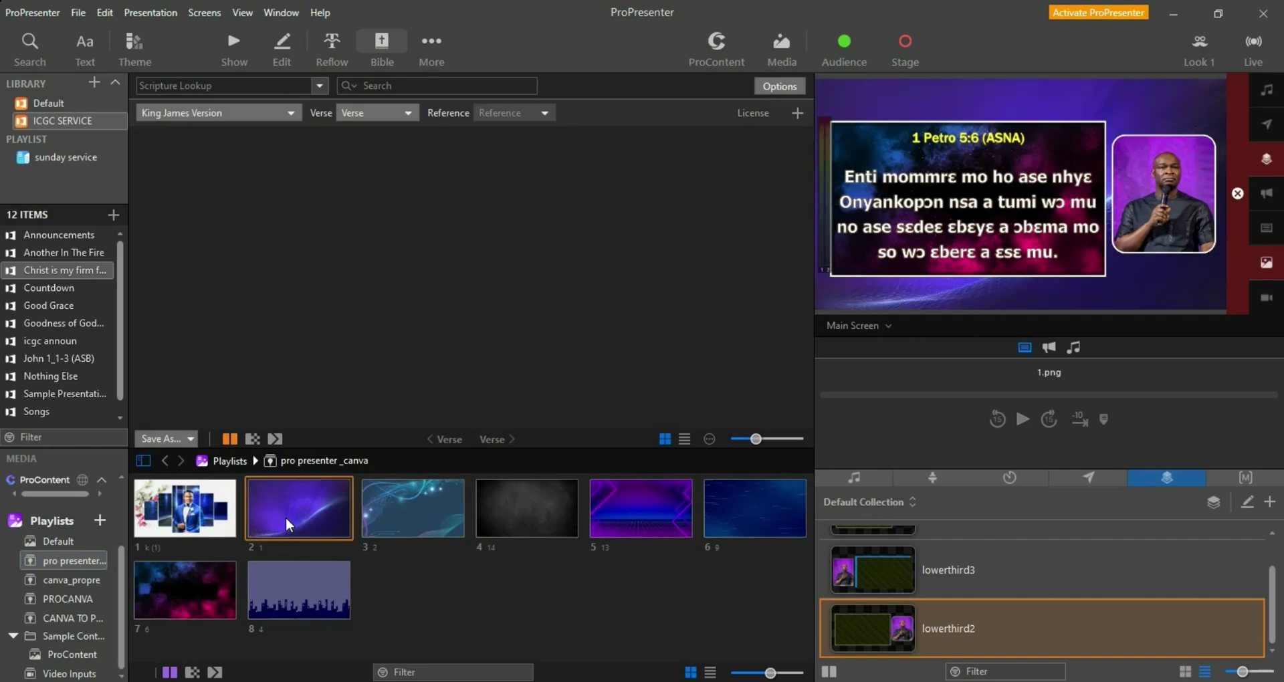
{"action": "left_click", "coordinate": [428, 517]}
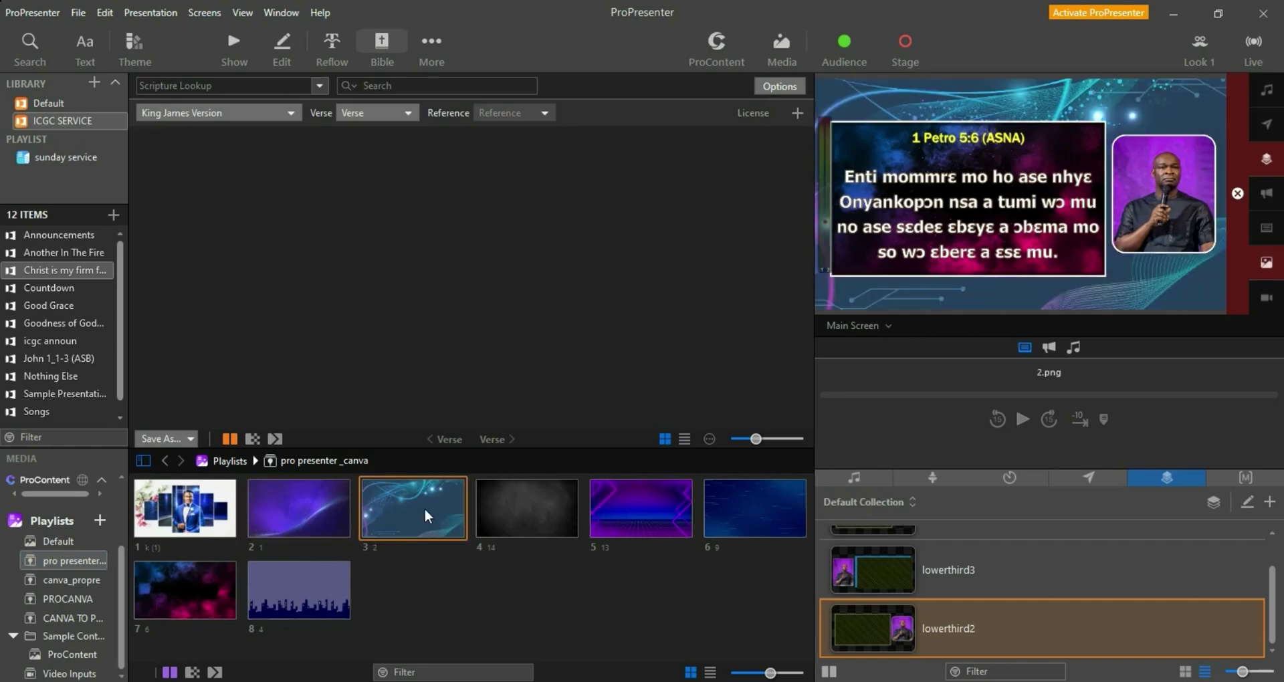
{"action": "left_click", "coordinate": [503, 510]}
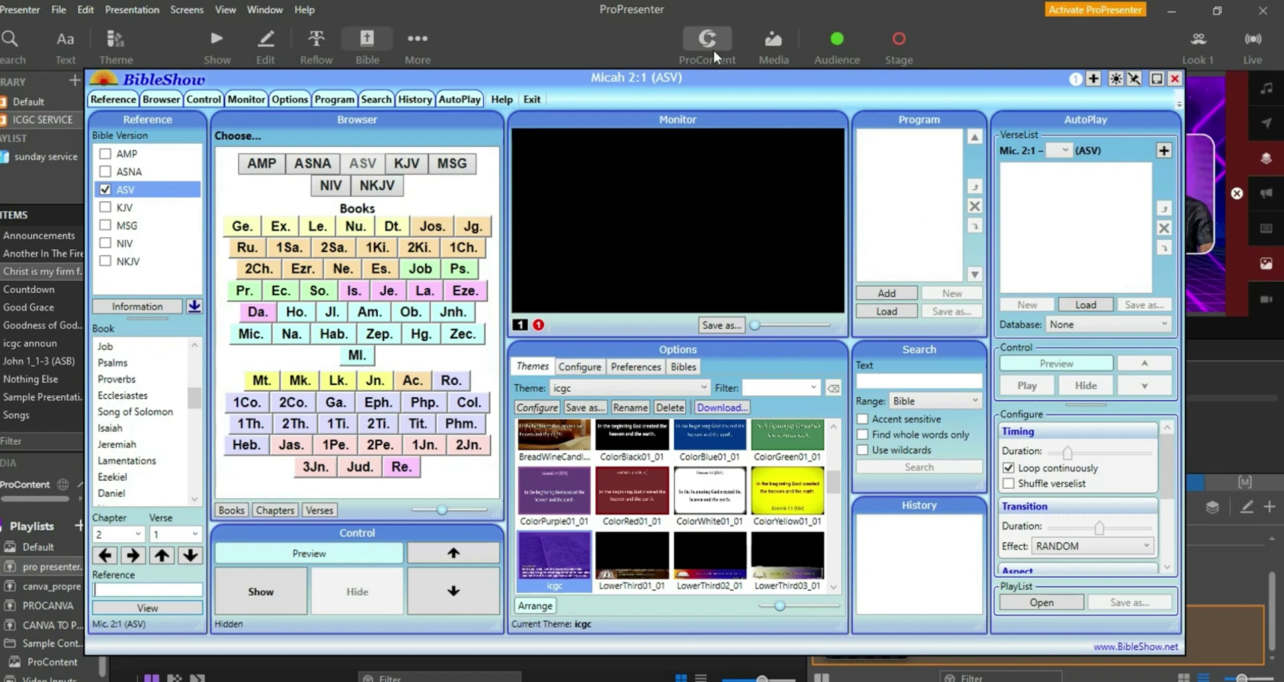
Switch to BibleShow and look through the full list of Bible translations available for installation
{"action": "mouse_move", "coordinate": [701, 77]}
{"action": "left_mouse_down"}
{"action": "mouse_move", "coordinate": [681, 58]}
{"action": "mouse_move", "coordinate": [701, 78]}
{"action": "left_mouse_up"}
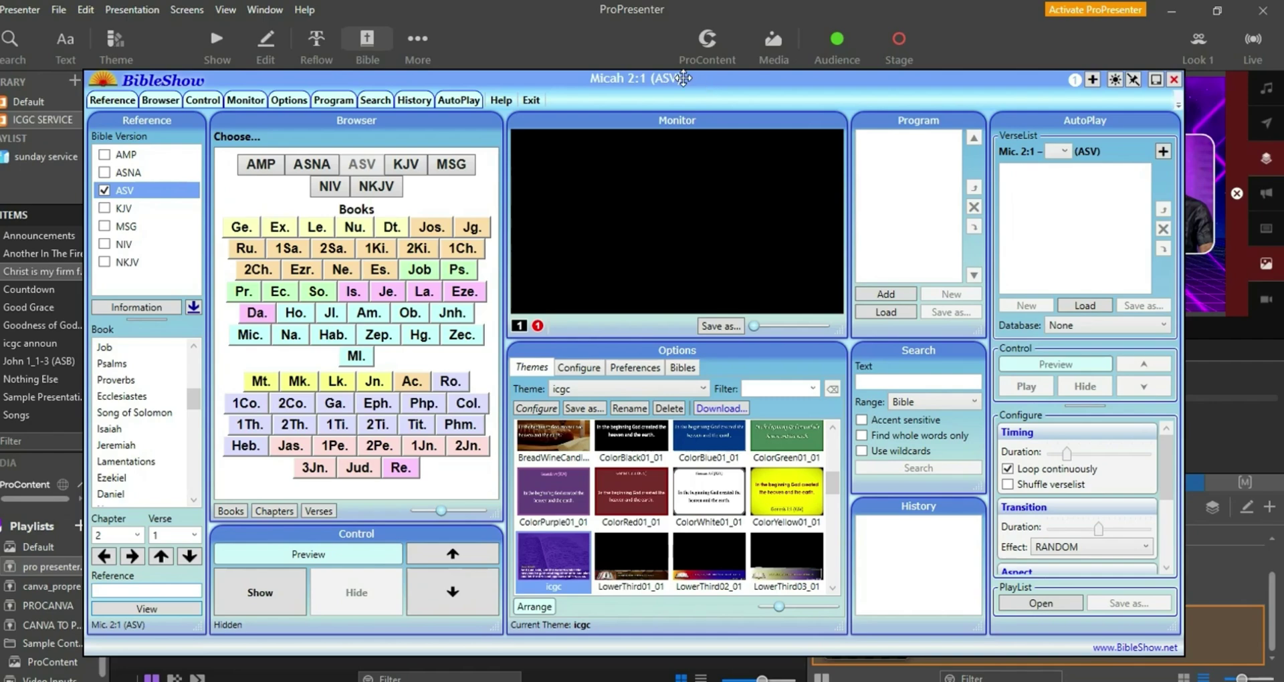
{"action": "left_click_drag", "start_coordinate": [608, 81], "coordinate": [587, 56]}
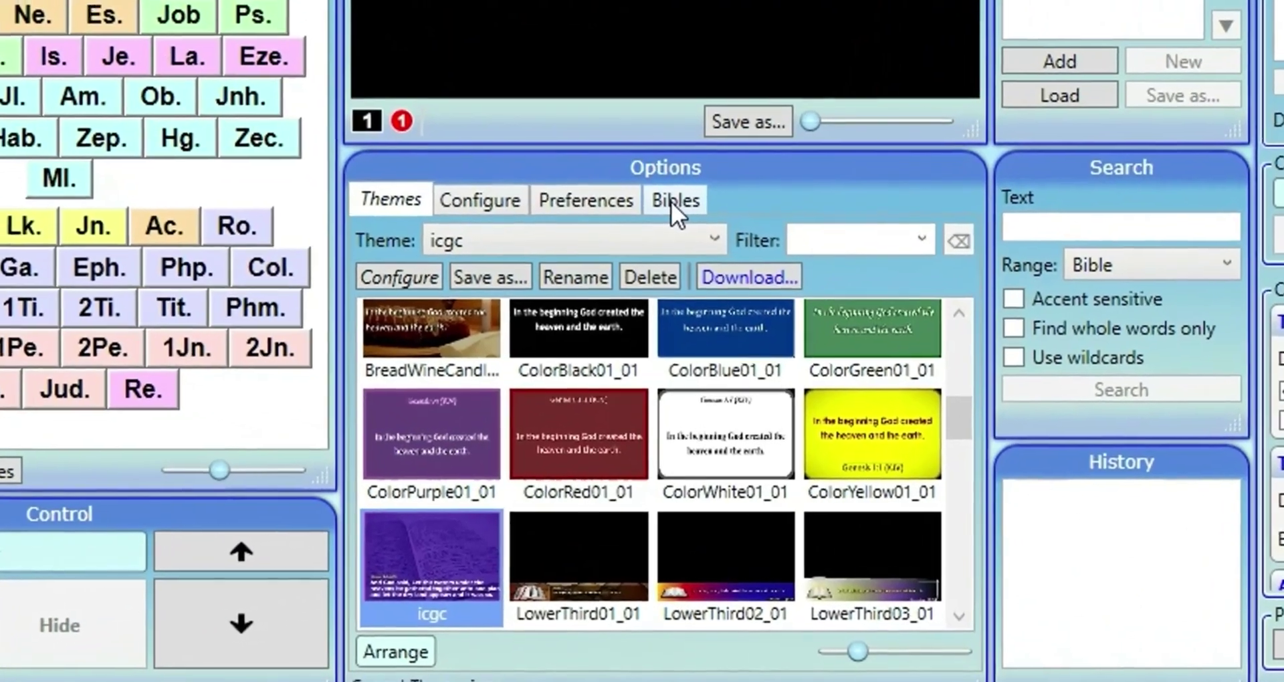
{"action": "left_click", "coordinate": [669, 245]}
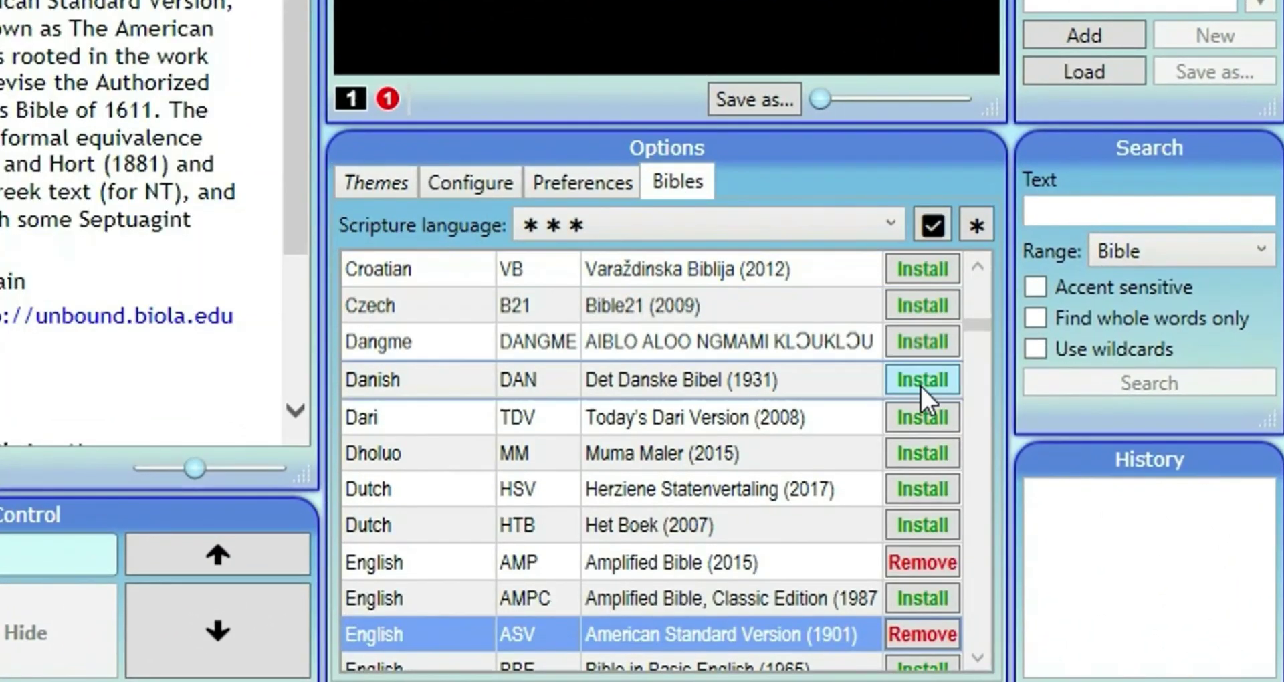
{"action": "left_click", "coordinate": [978, 269]}
{"action": "left_click", "coordinate": [978, 268]}
{"action": "left_click", "coordinate": [978, 267]}
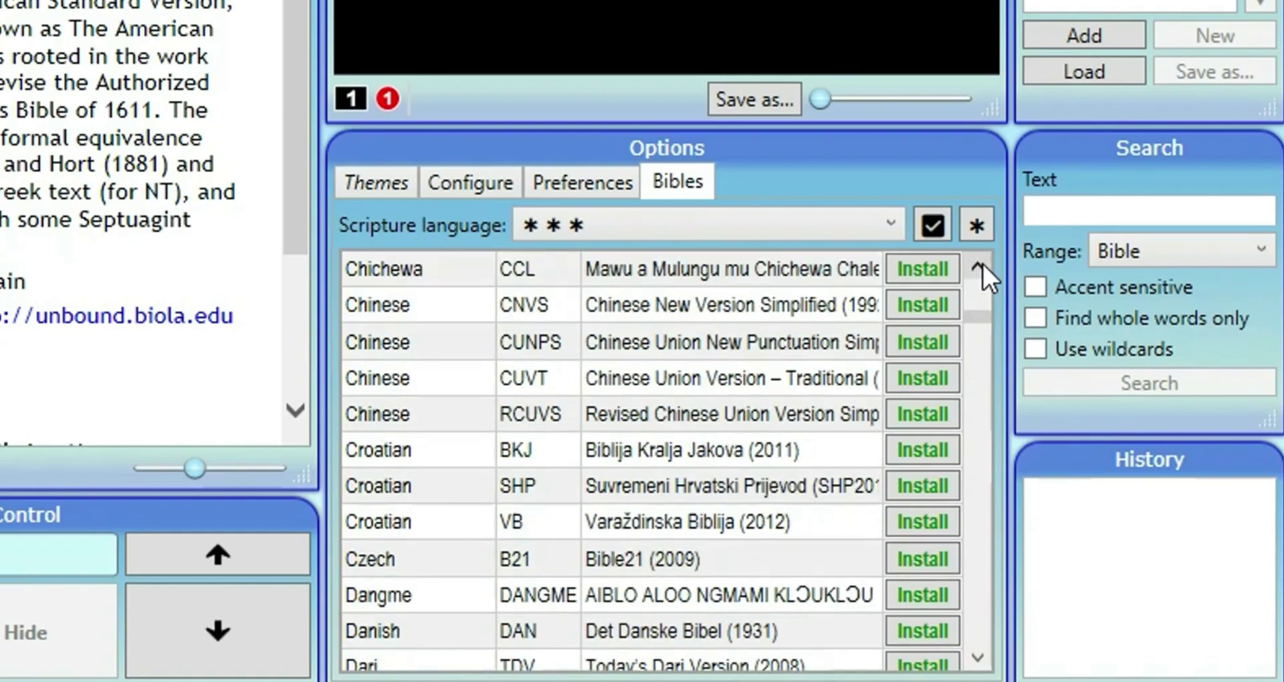
{"action": "left_click", "coordinate": [979, 267]}
{"action": "left_click", "coordinate": [978, 267]}
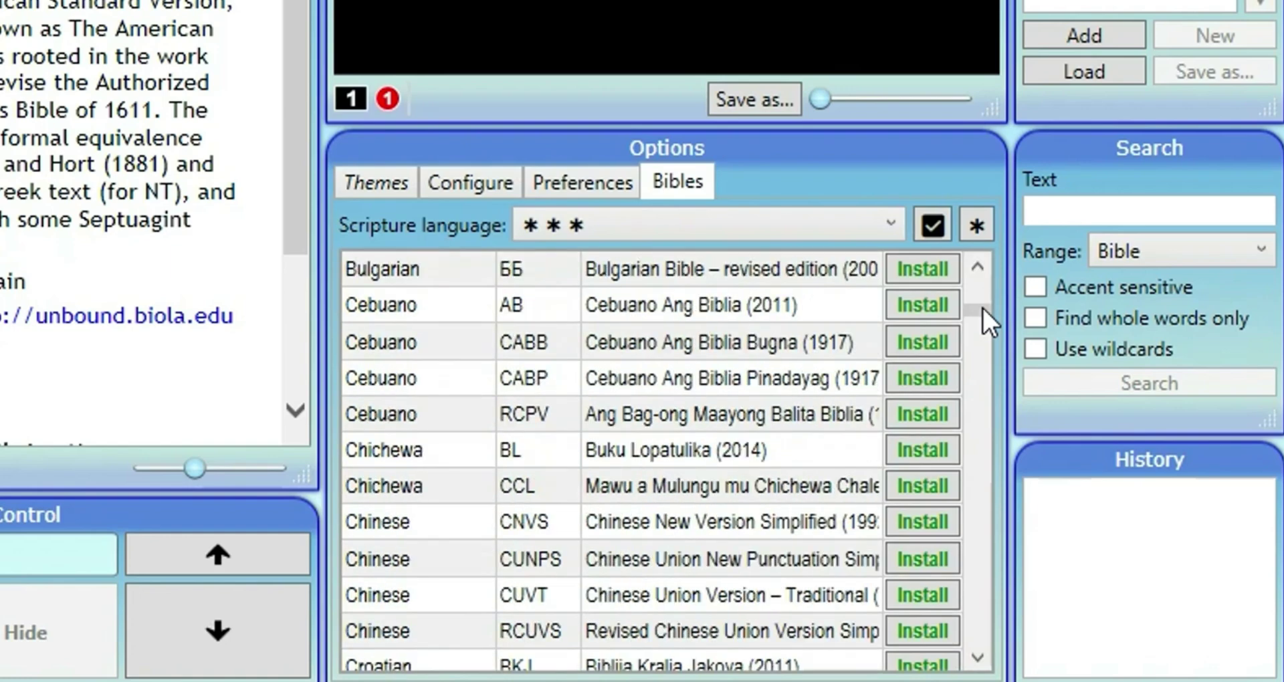
{"action": "left_click_drag", "start_coordinate": [983, 313], "coordinate": [986, 641]}
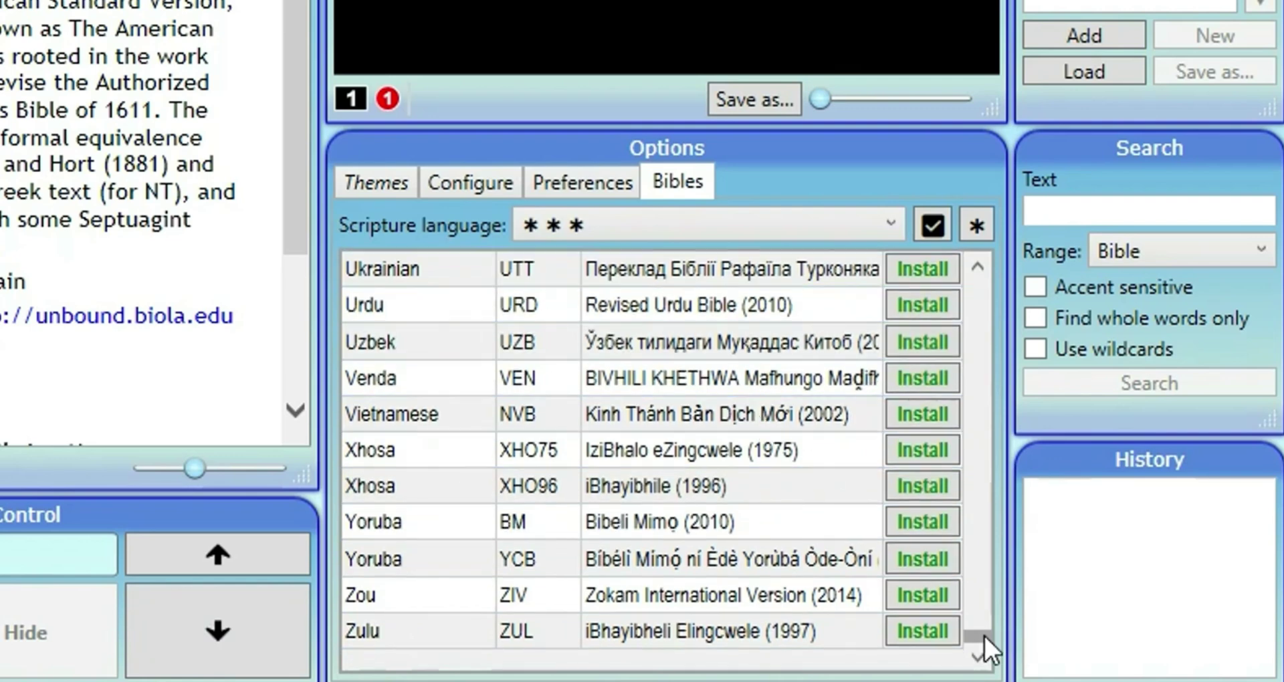
{"action": "left_click_drag", "start_coordinate": [984, 636], "coordinate": [963, 286]}
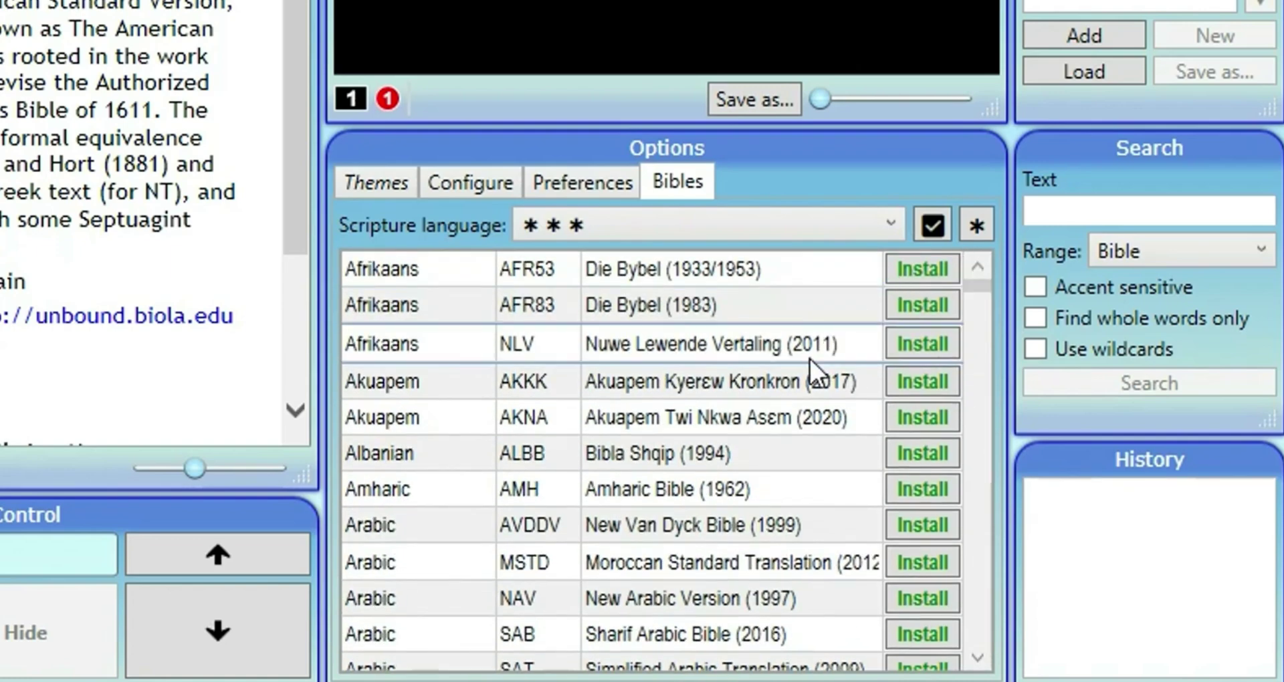
{"action": "mouse_move", "coordinate": [810, 359]}
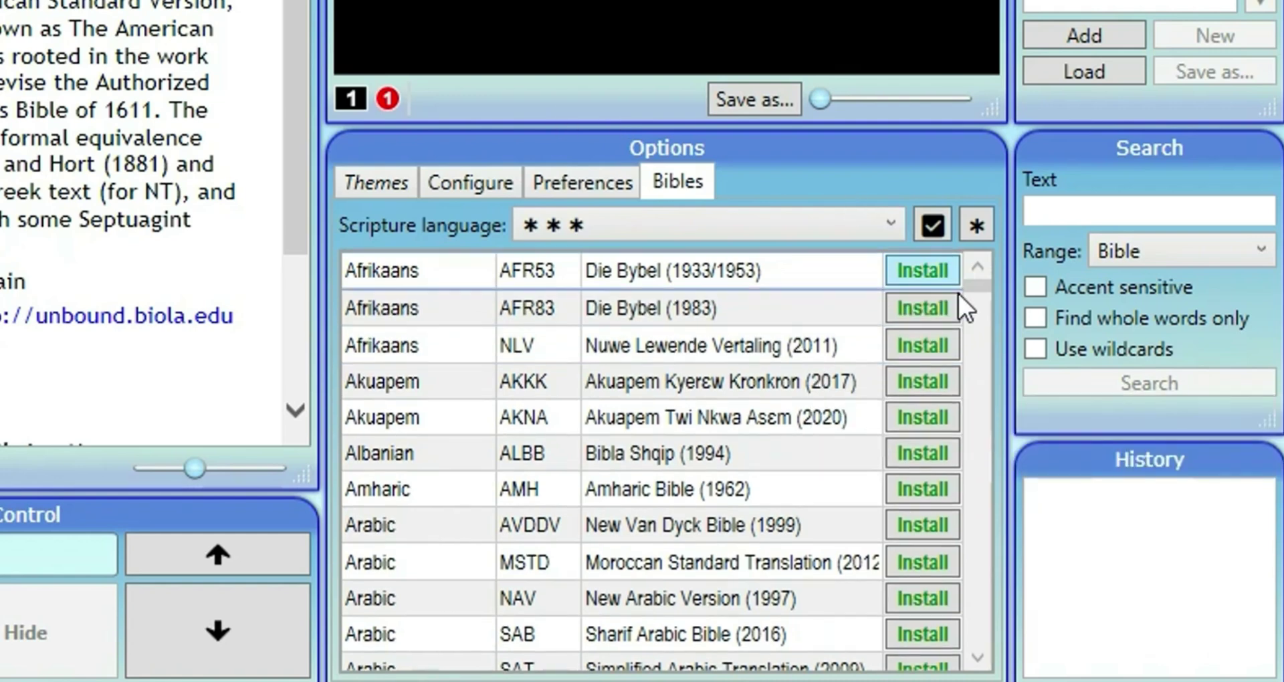
{"action": "mouse_move", "coordinate": [962, 431]}
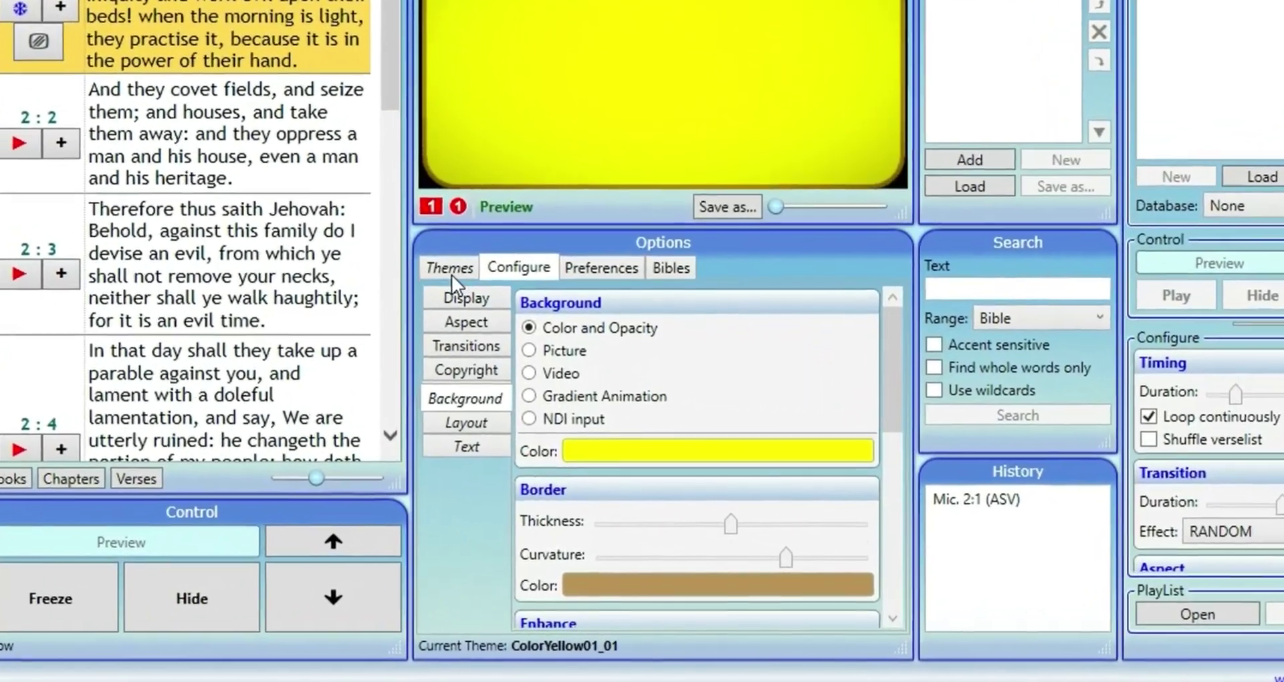
Turn off the display window destination for Display 1 in the theme configuration, keeping NDI output enabled
{"action": "left_click", "coordinate": [497, 341]}
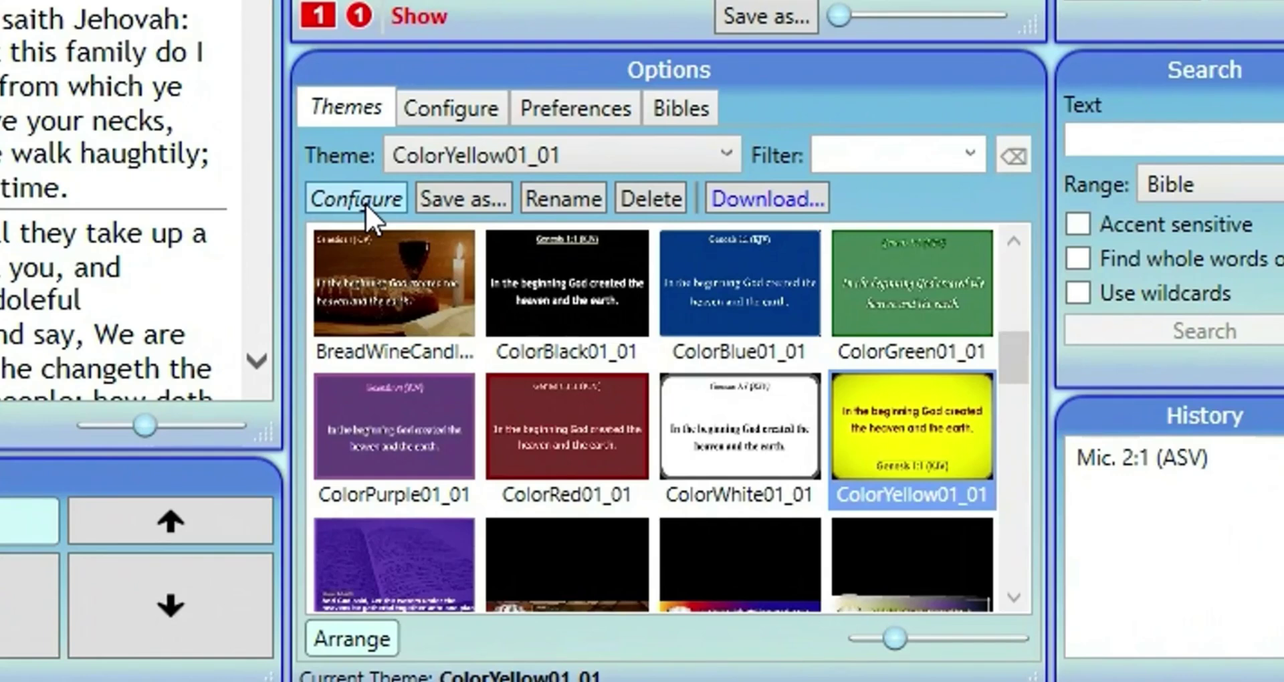
{"action": "left_click", "coordinate": [365, 204]}
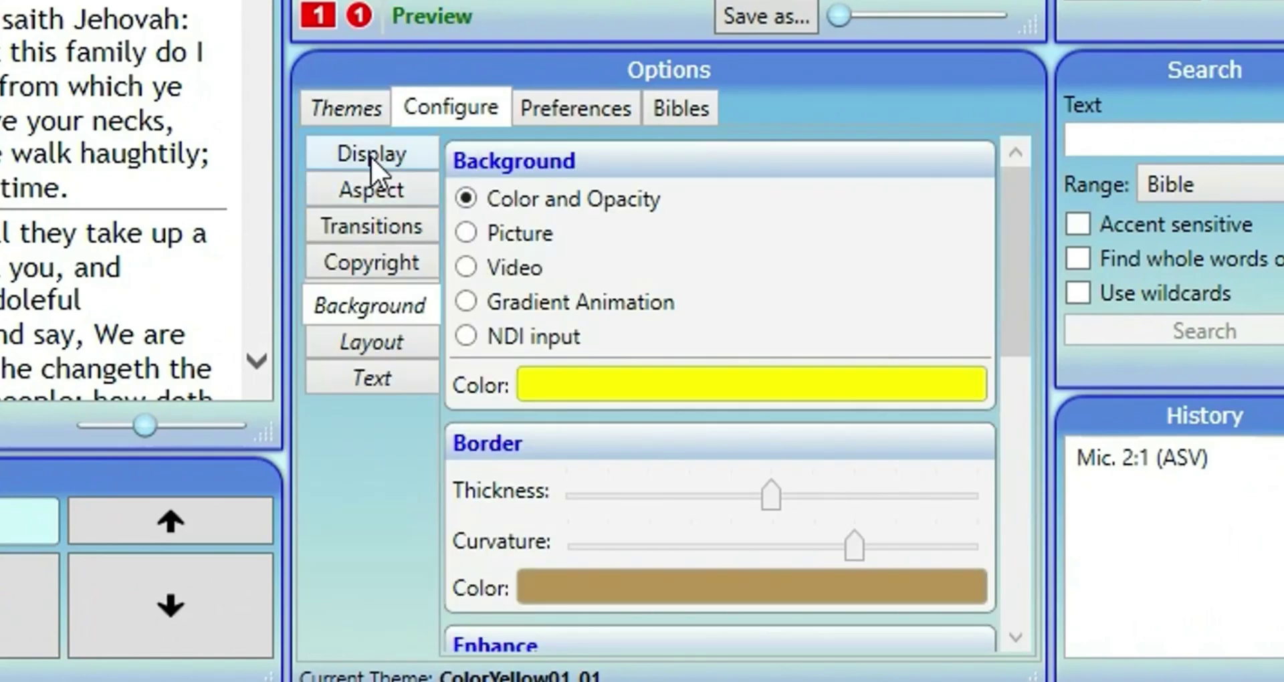
{"action": "left_click", "coordinate": [370, 155]}
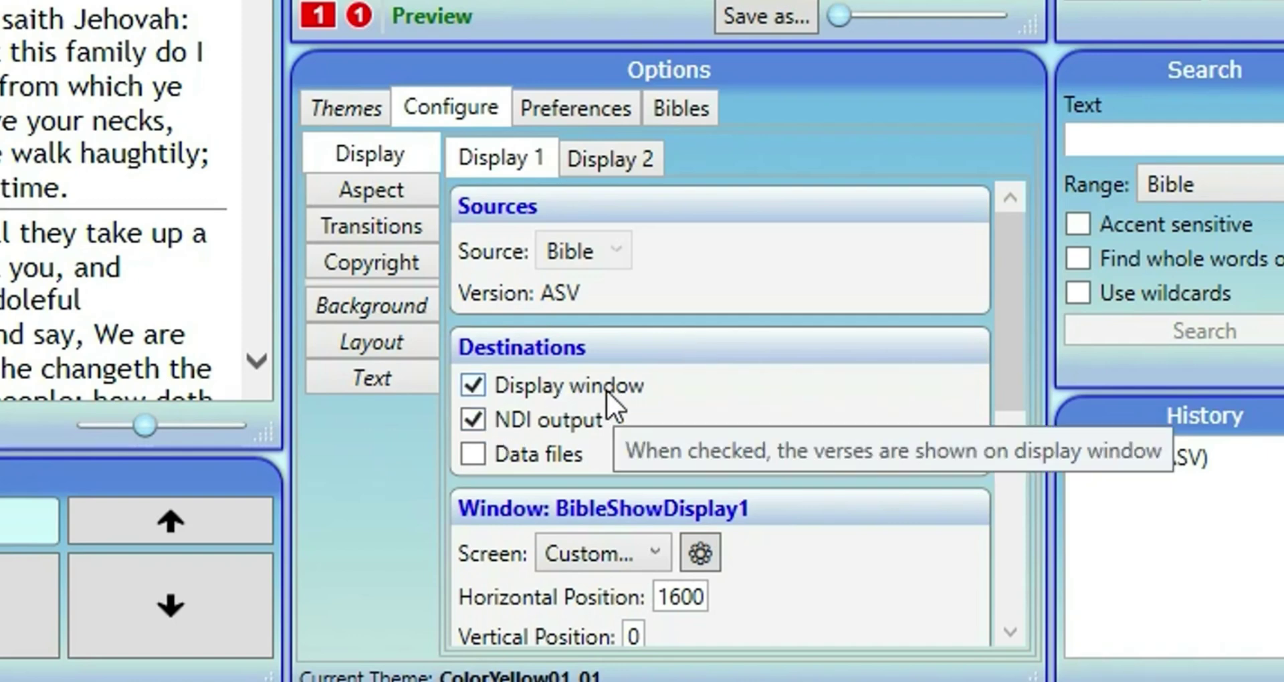
{"action": "left_click", "coordinate": [477, 386]}
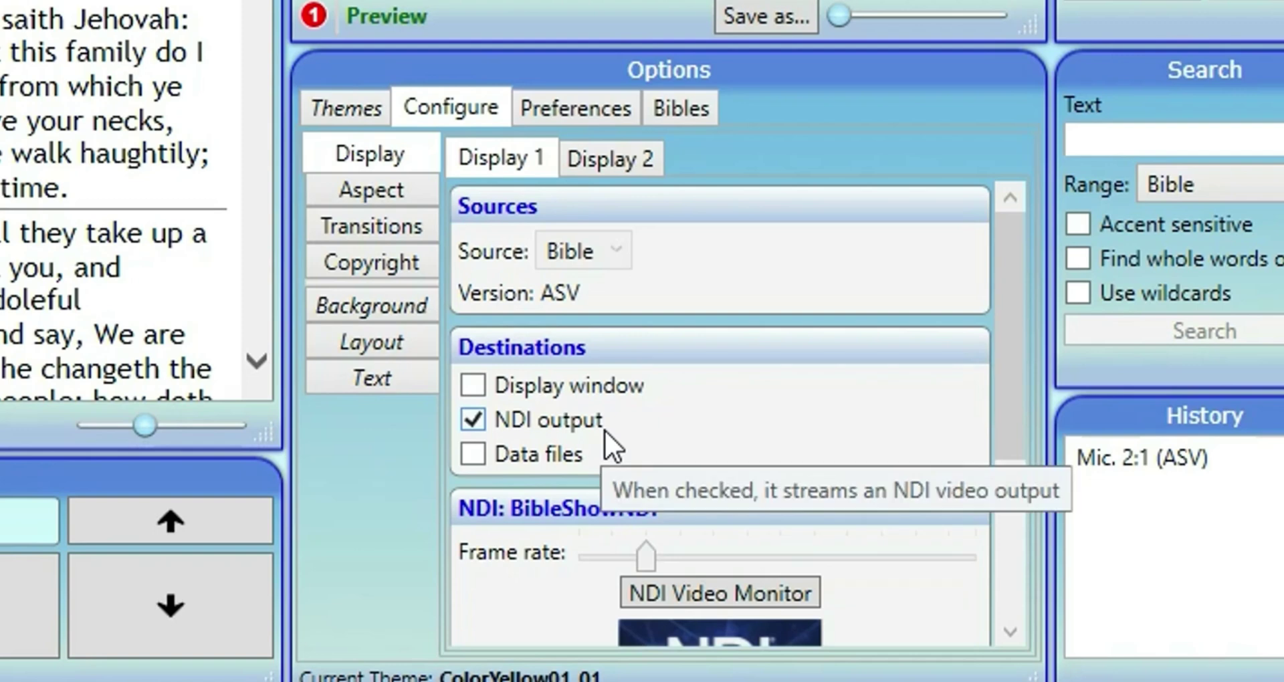
Apply the icgc theme to the scripture output and switch the Bible version to KJV
{"action": "left_click", "coordinate": [385, 106]}
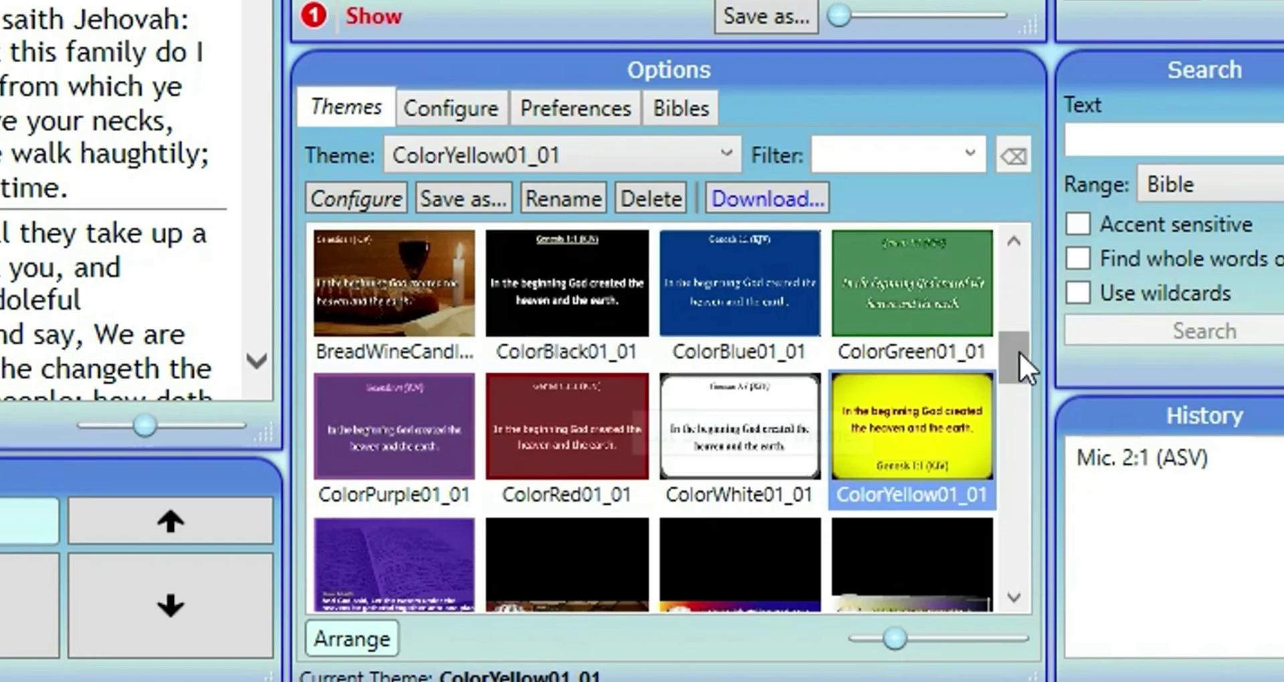
{"action": "left_click_drag", "start_coordinate": [1017, 326], "coordinate": [1008, 234]}
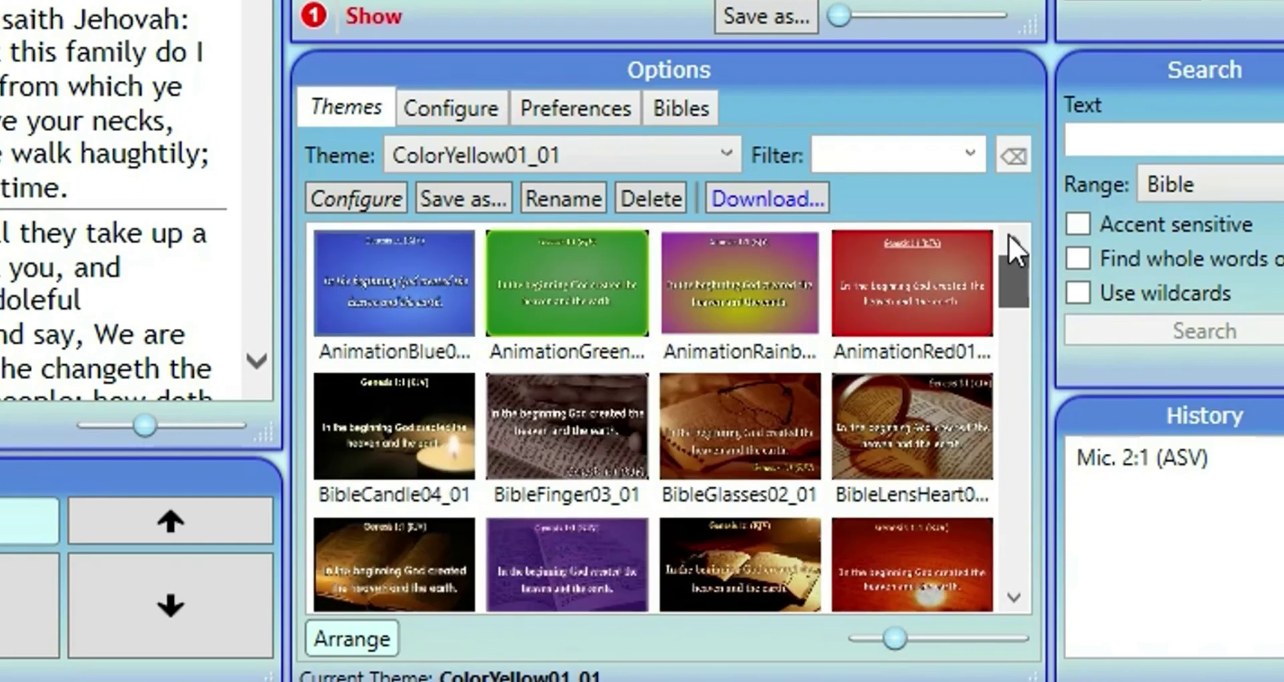
{"action": "left_click", "coordinate": [696, 152]}
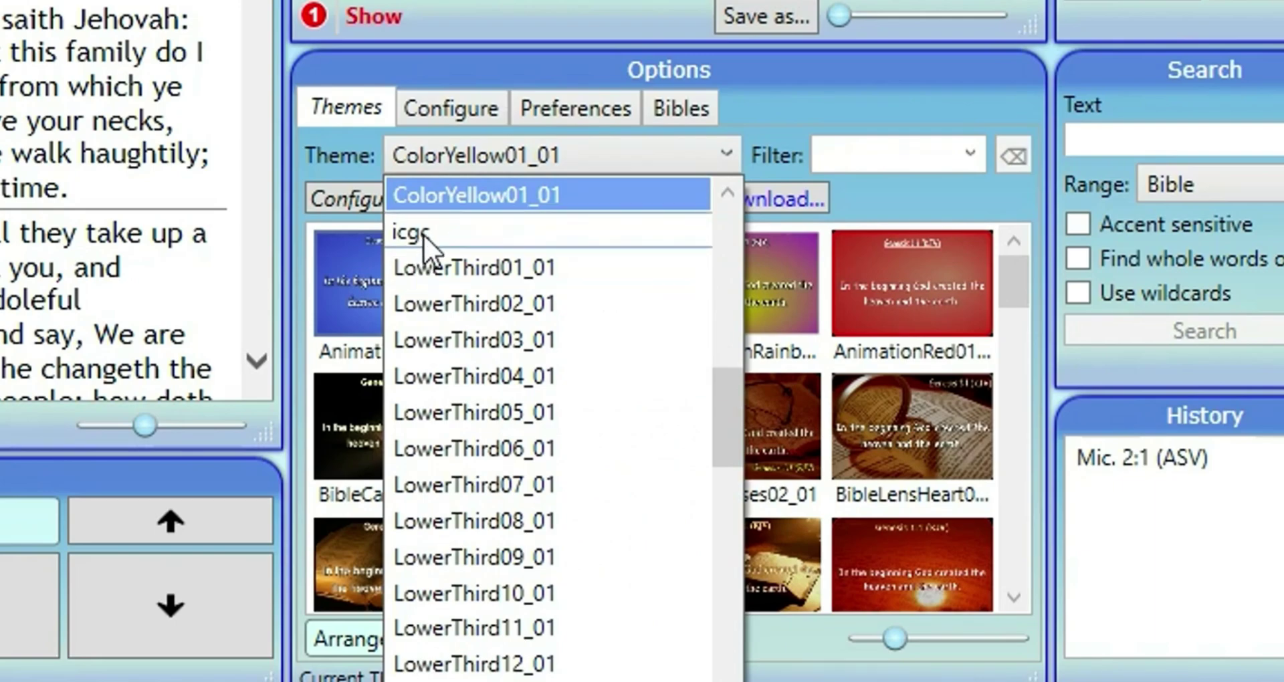
{"action": "left_click", "coordinate": [423, 234]}
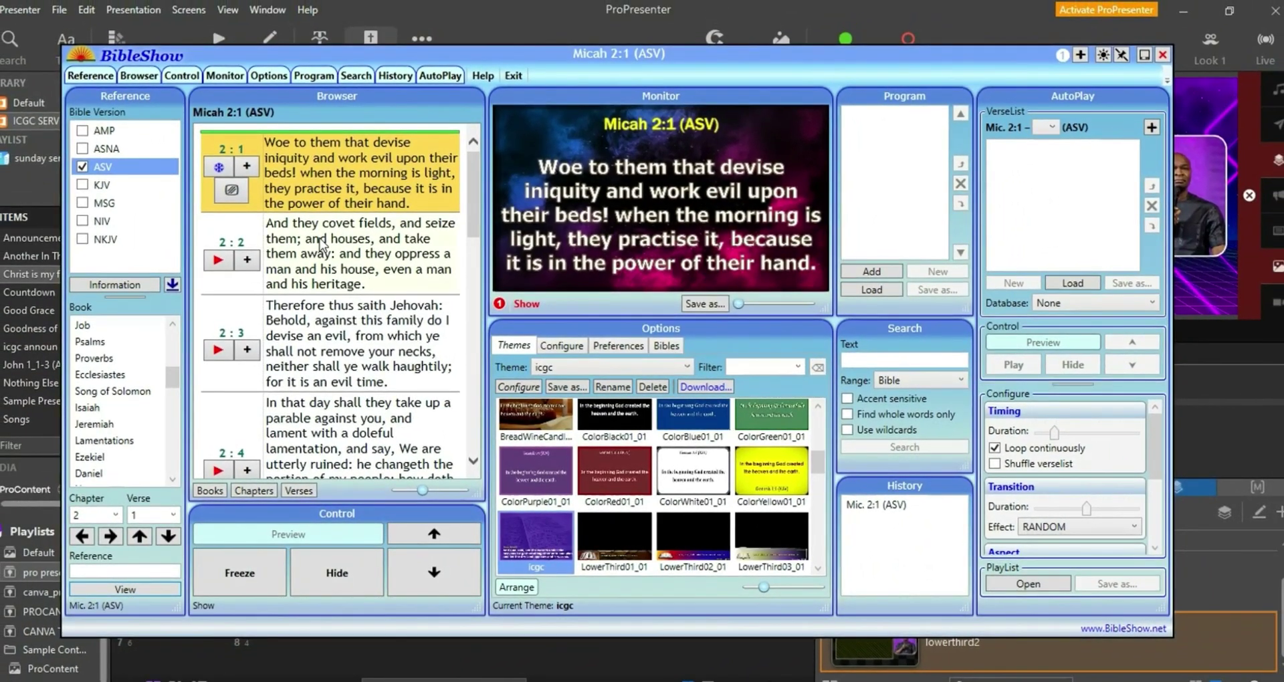
{"action": "left_click", "coordinate": [126, 186]}
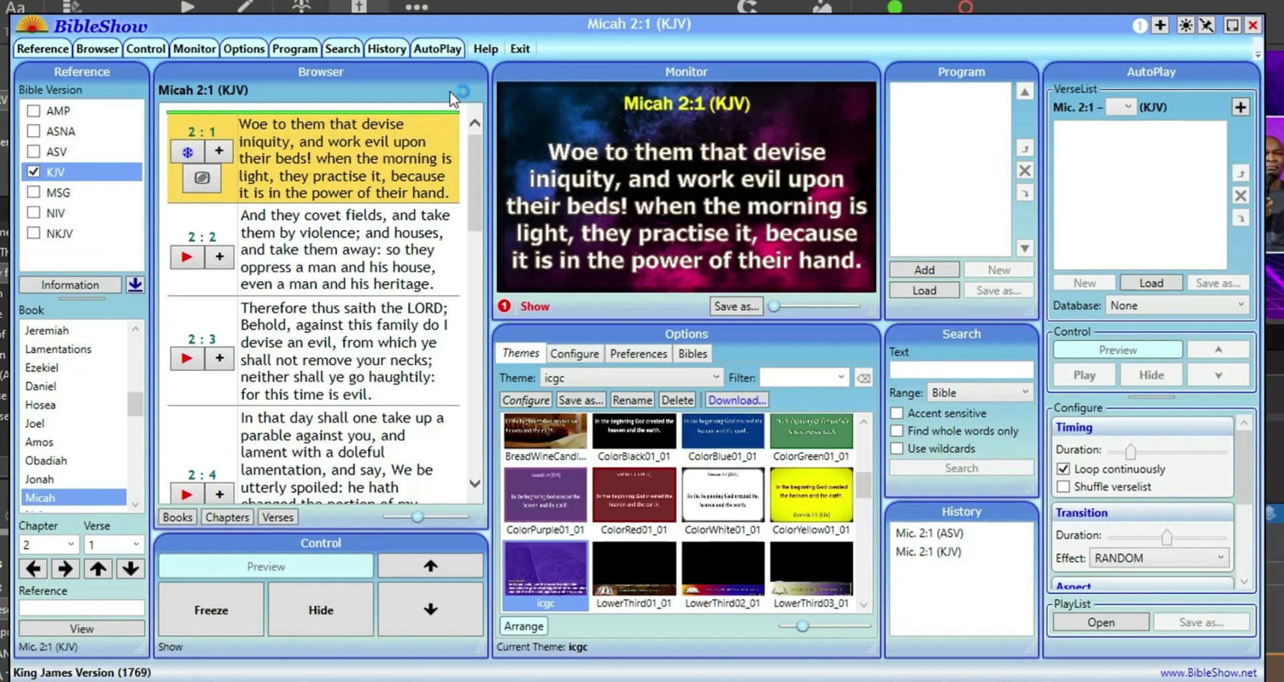
Hide the Monitor, Options, Program, Search, History and AutoPlay sections and reposition the compact BibleShow window
{"action": "left_click", "coordinate": [189, 51]}
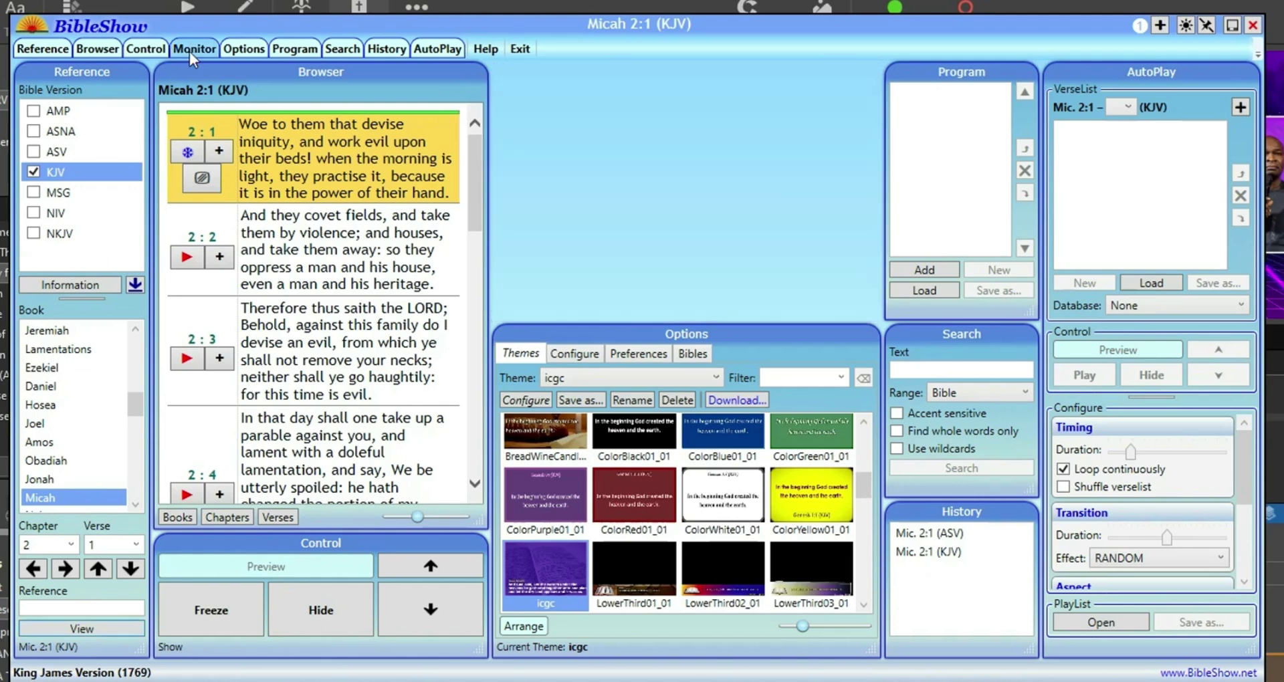
{"action": "left_click", "coordinate": [230, 52]}
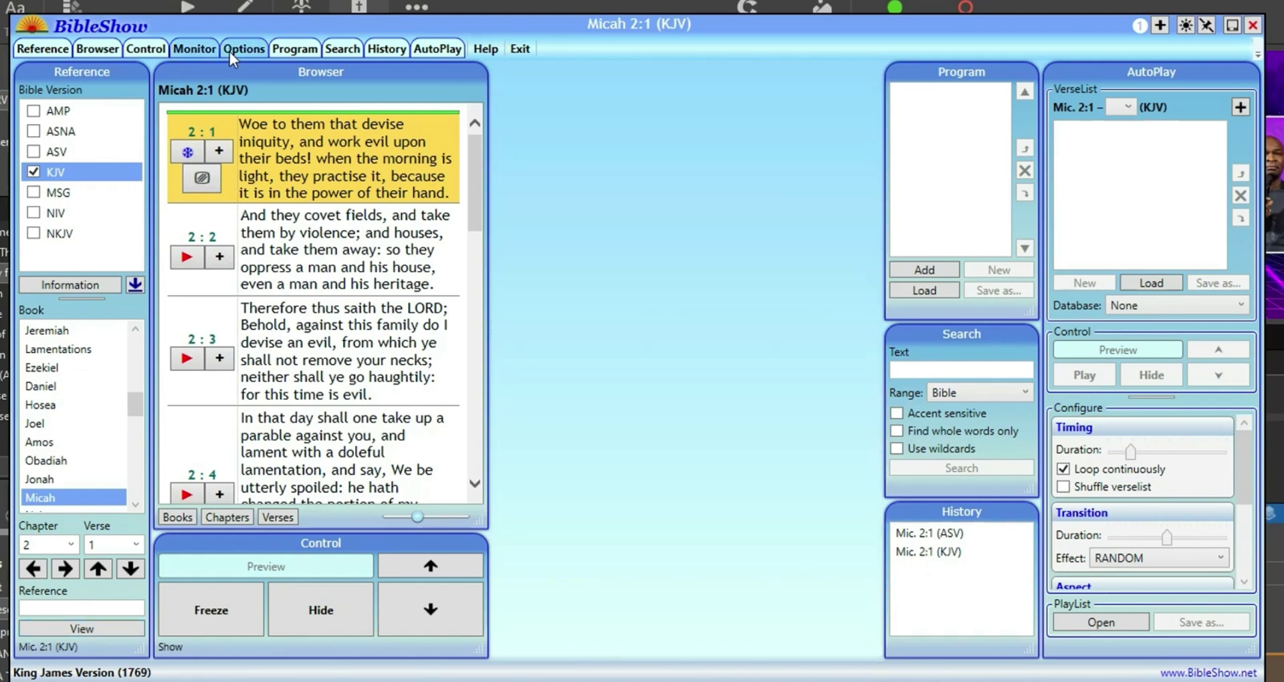
{"action": "left_click", "coordinate": [292, 53]}
{"action": "left_click", "coordinate": [344, 51]}
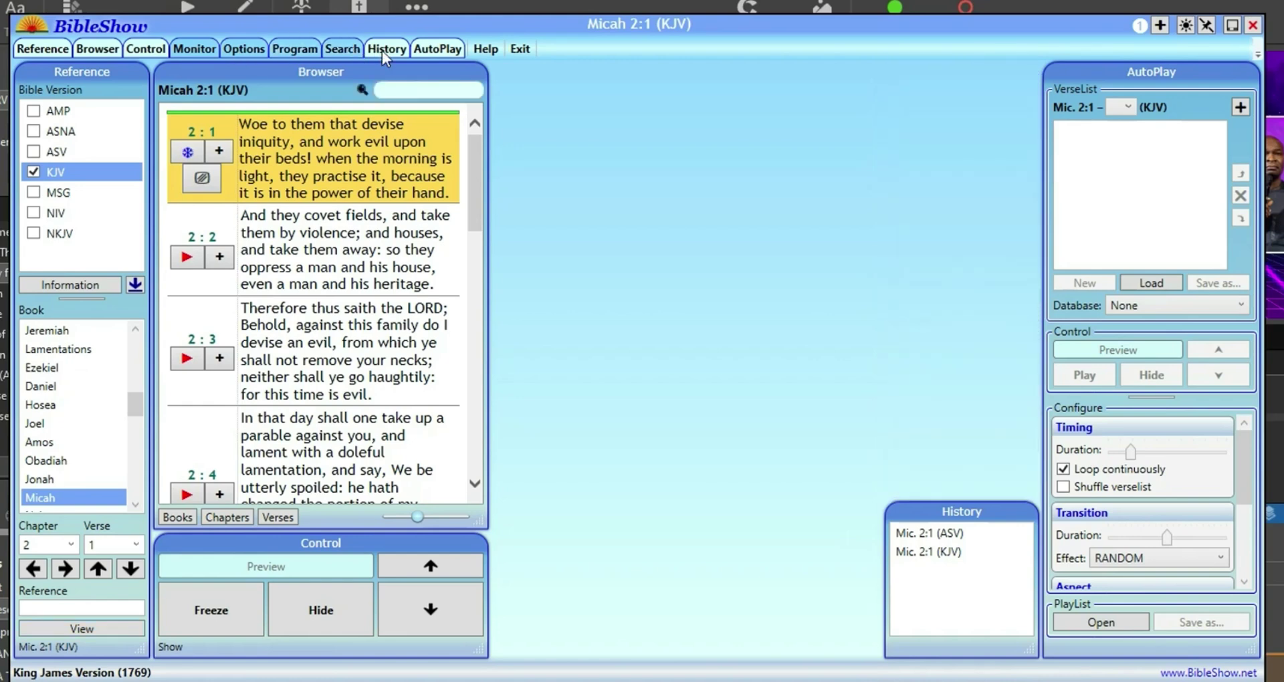
{"action": "left_click", "coordinate": [383, 50]}
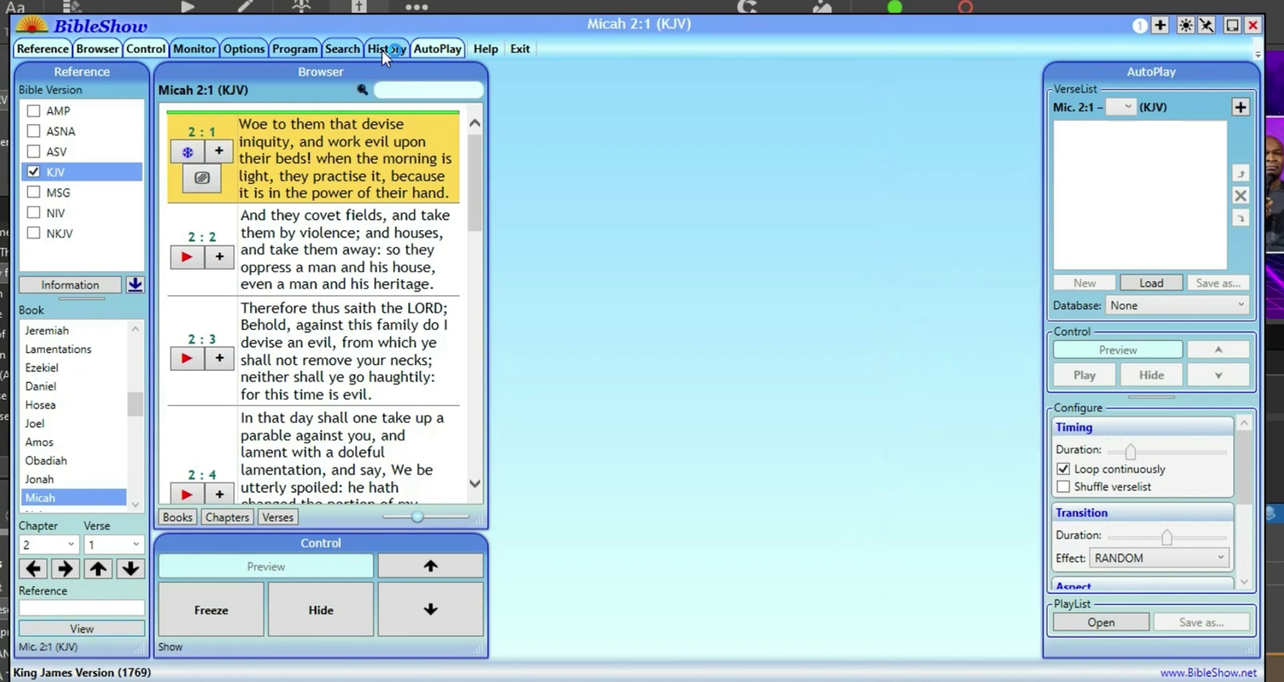
{"action": "left_click", "coordinate": [436, 52]}
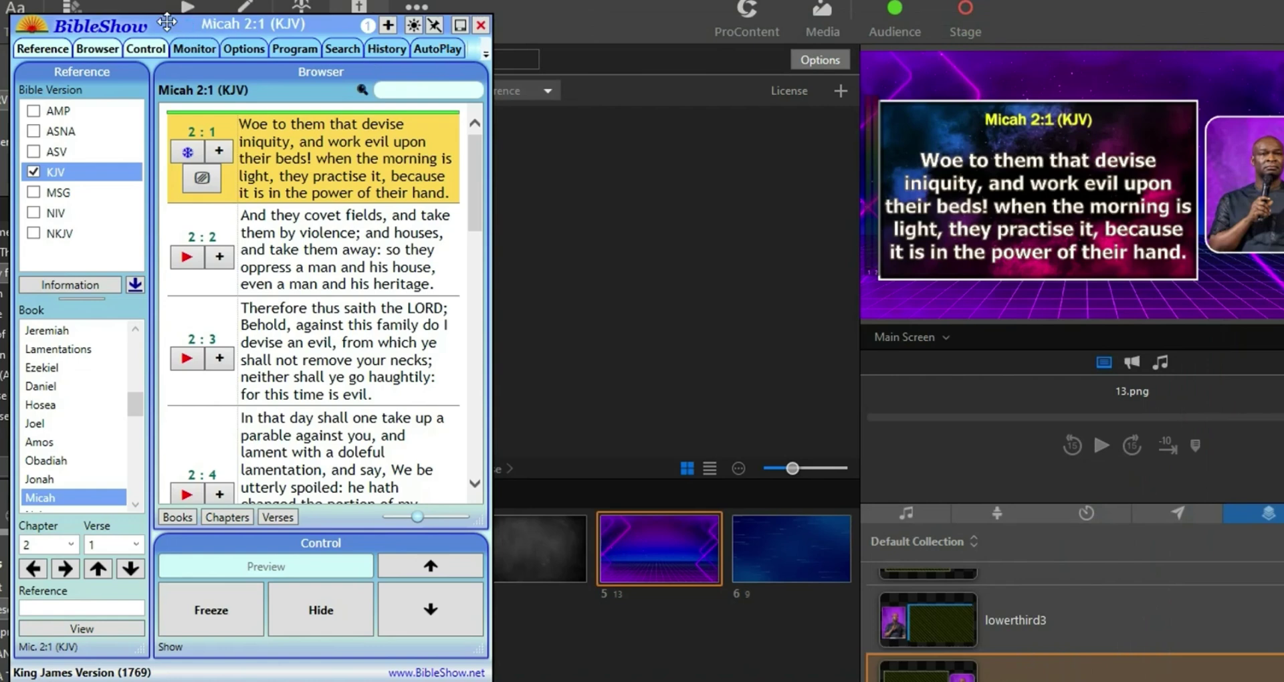
{"action": "left_click_drag", "start_coordinate": [167, 22], "coordinate": [218, 72]}
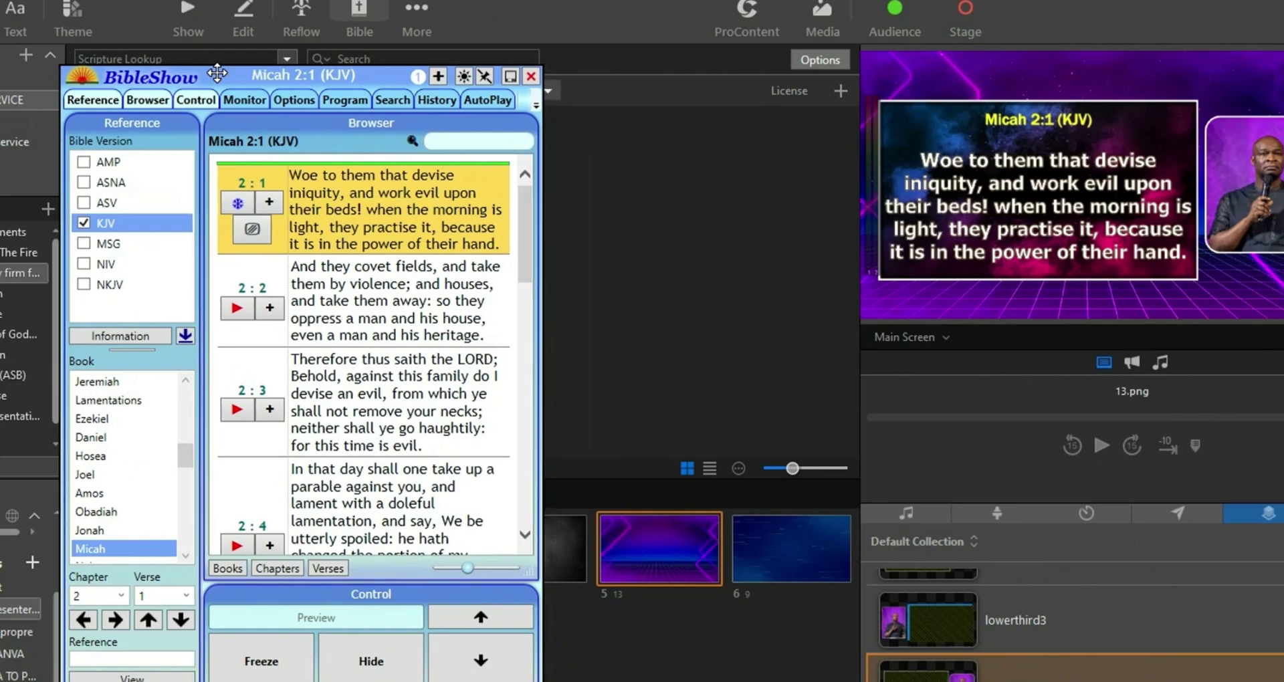
Switch to ProPresenter, show the Video Inputs playlist and open the video input configuration
{"action": "left_click", "coordinate": [609, 226]}
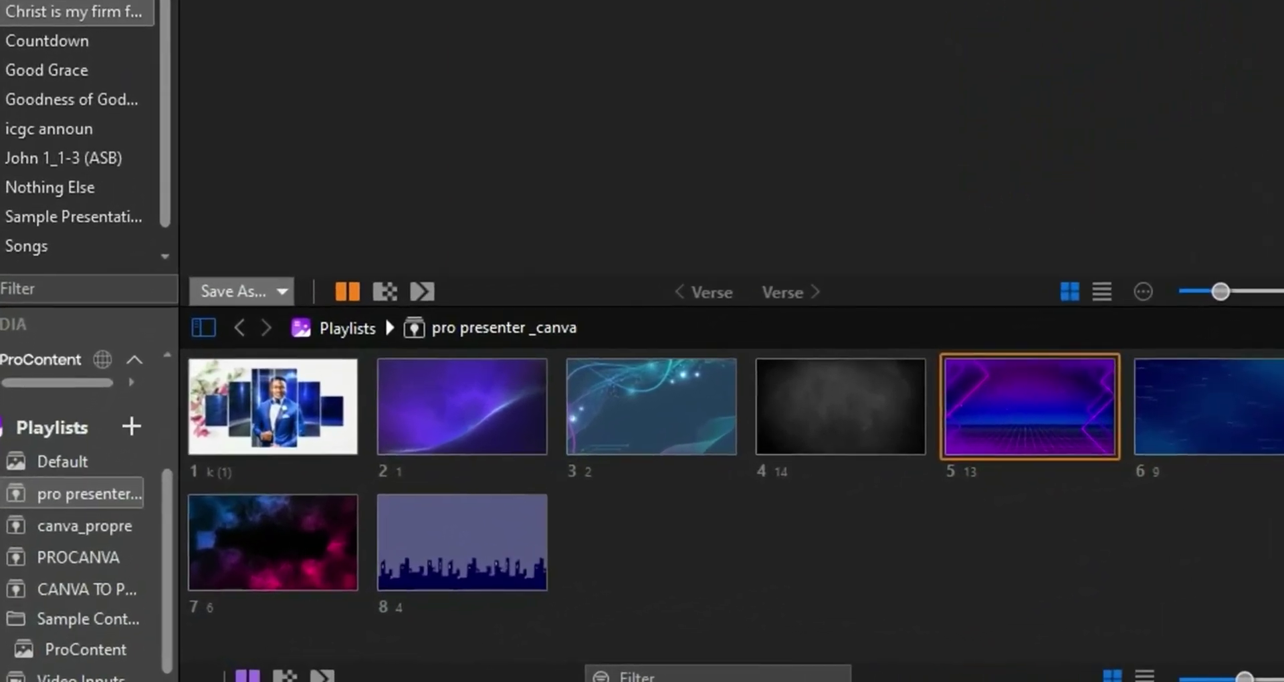
{"action": "left_click", "coordinate": [61, 678]}
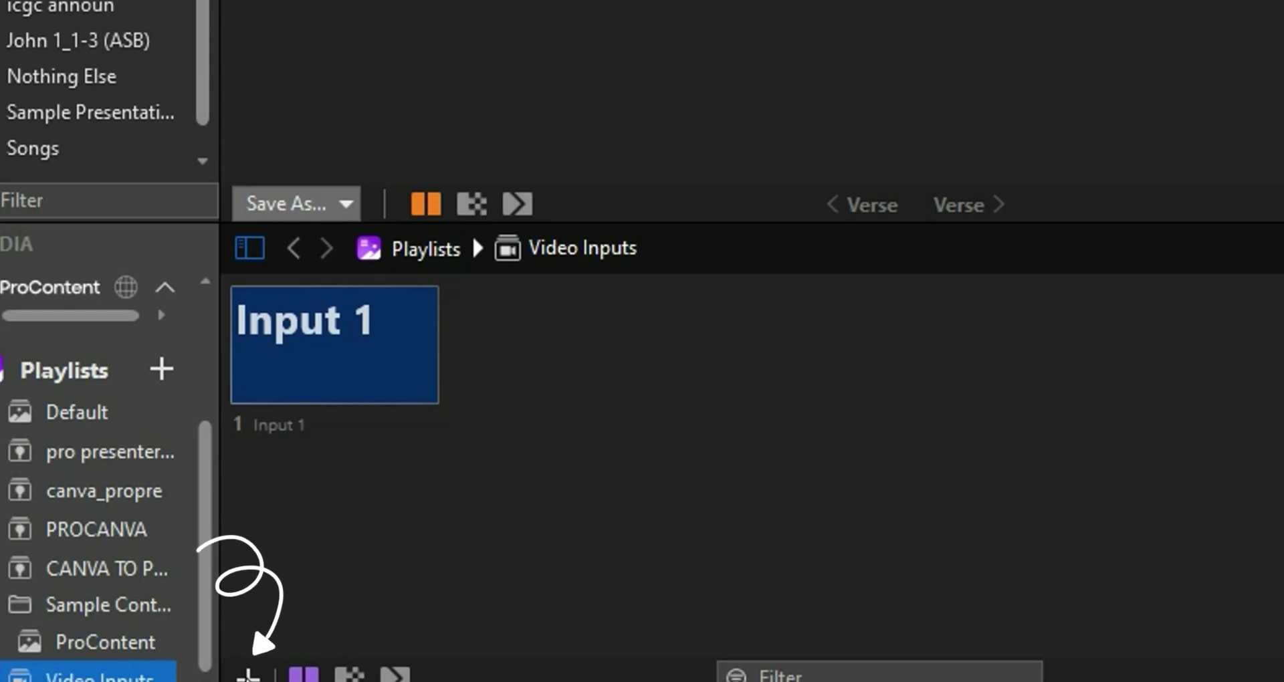
{"action": "left_click", "coordinate": [247, 675]}
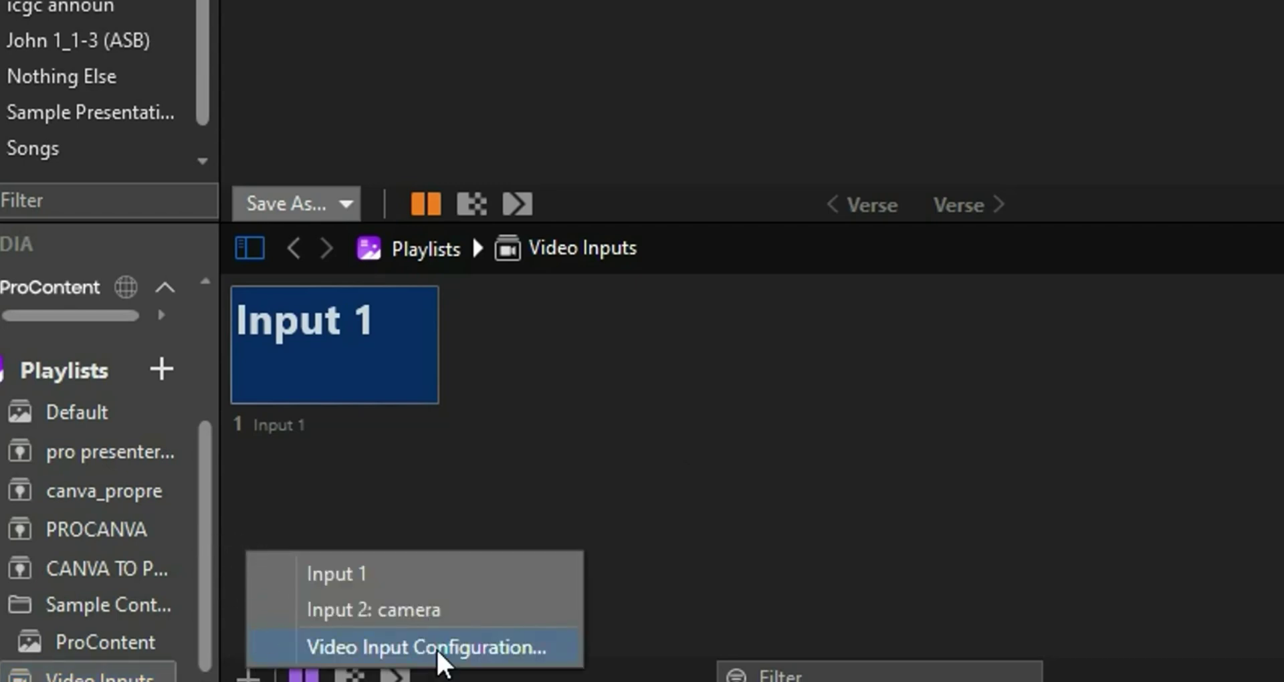
{"action": "left_click", "coordinate": [460, 646]}
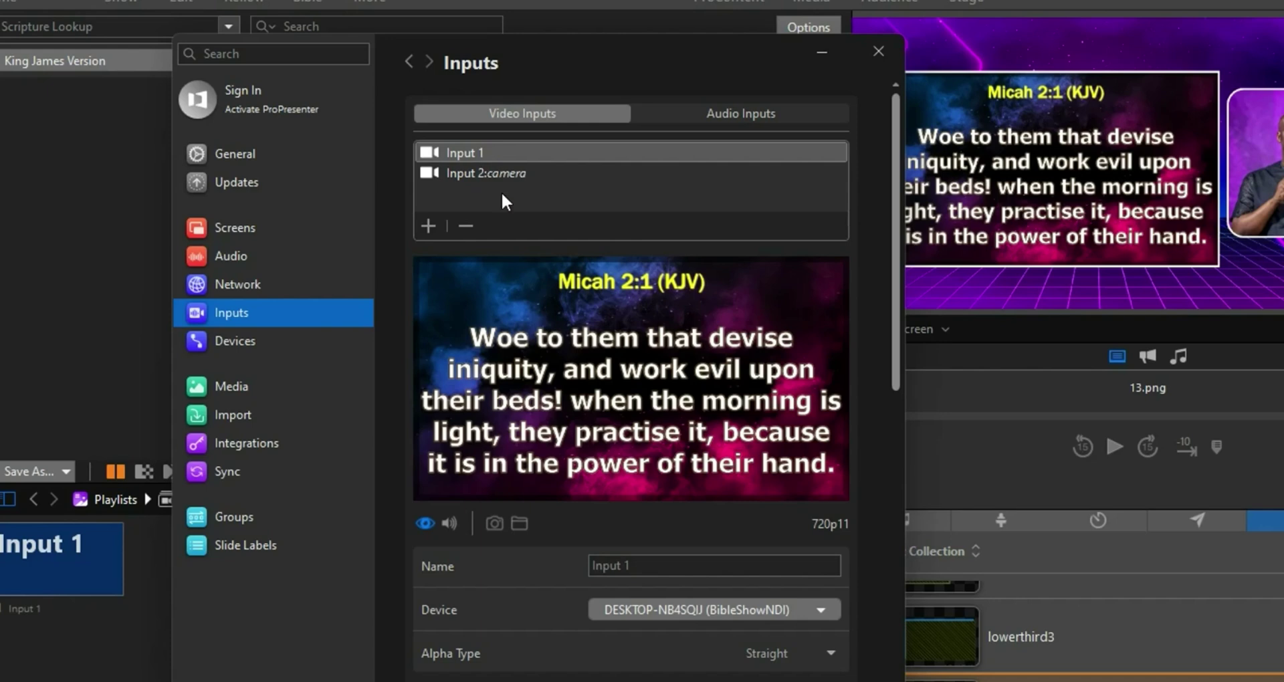
Add a third video input and set its device to the BibleShowNDI source
{"action": "left_click", "coordinate": [429, 225]}
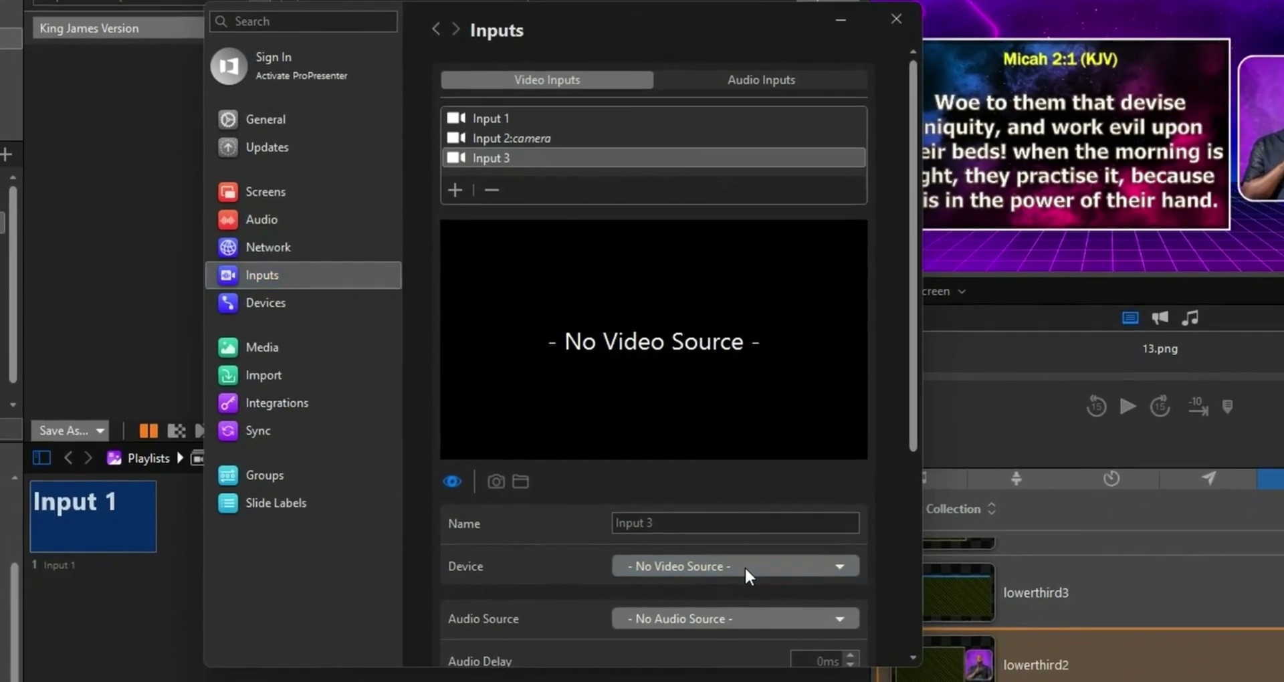
{"action": "left_click", "coordinate": [745, 570]}
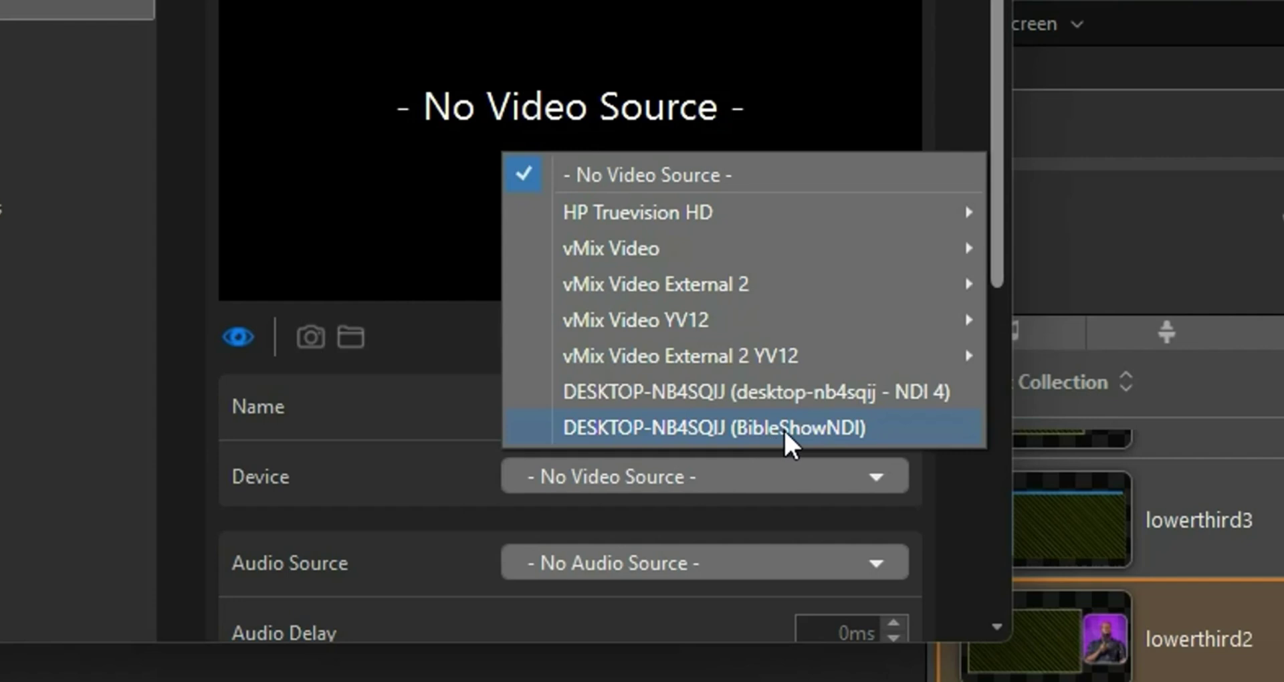
{"action": "left_click", "coordinate": [784, 428]}
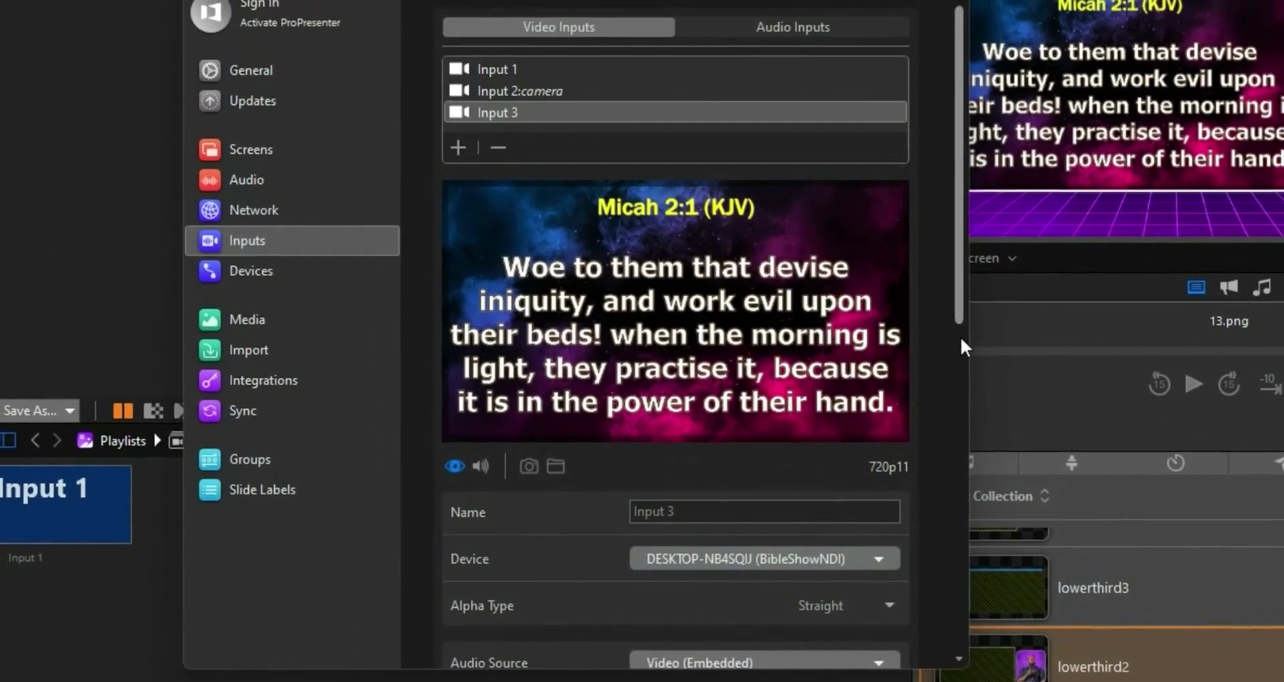
Enter "bibleshow to pro" as the name of the new video input and close the input settings
{"action": "left_click_drag", "start_coordinate": [956, 330], "coordinate": [949, 305]}
{"action": "scroll", "coordinate": [965, 416], "scroll_direction": "down", "scroll_amount": 2}
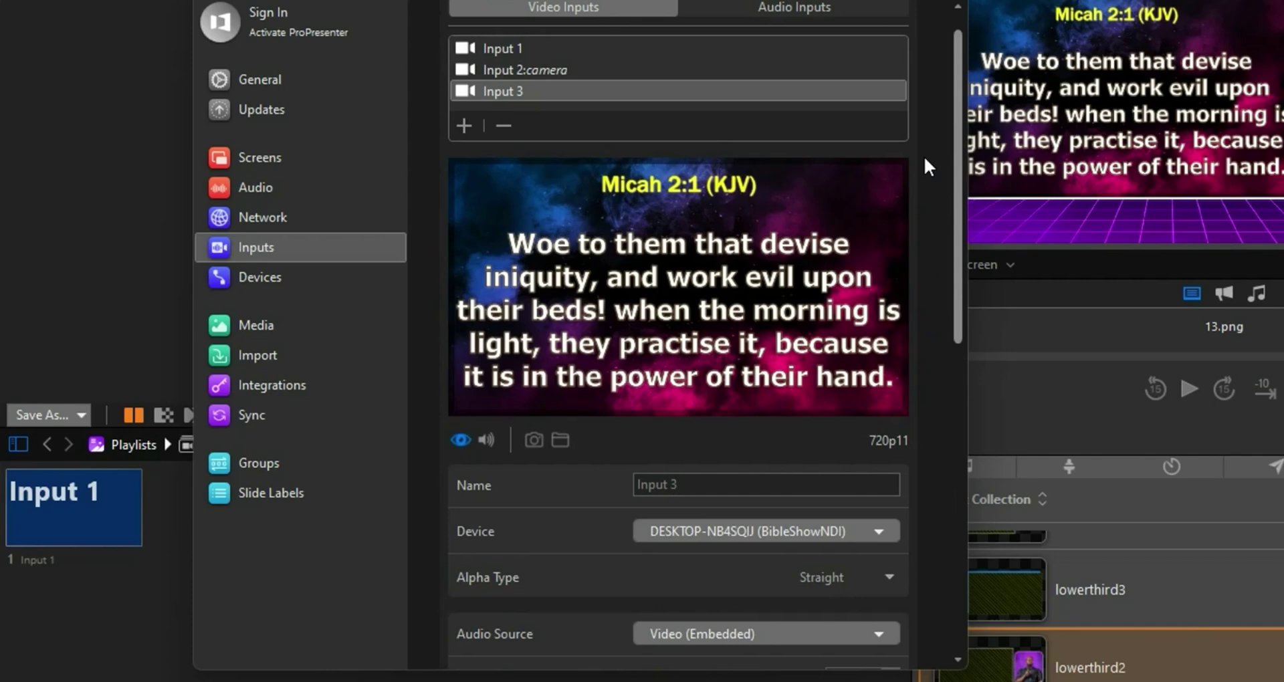
{"action": "left_click", "coordinate": [694, 476]}
{"action": "type", "text": "b"}
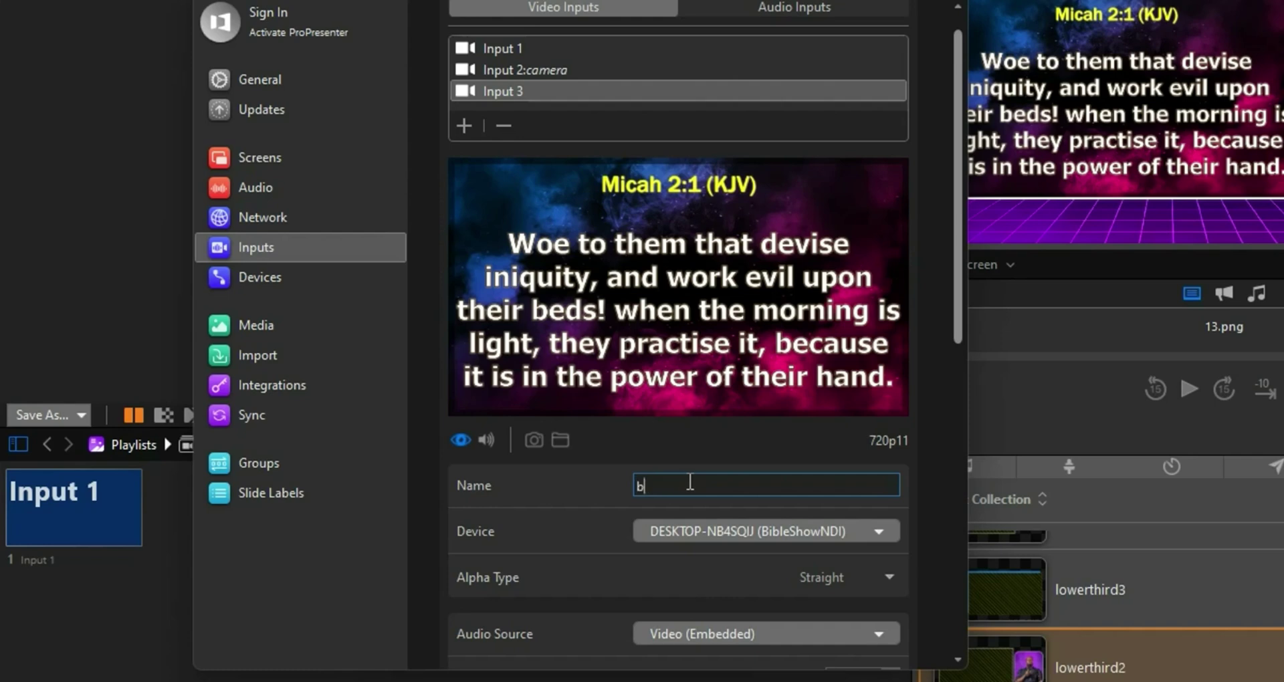
{"action": "type", "text": "iblesh"}
{"action": "type", "text": "ow to pro"}
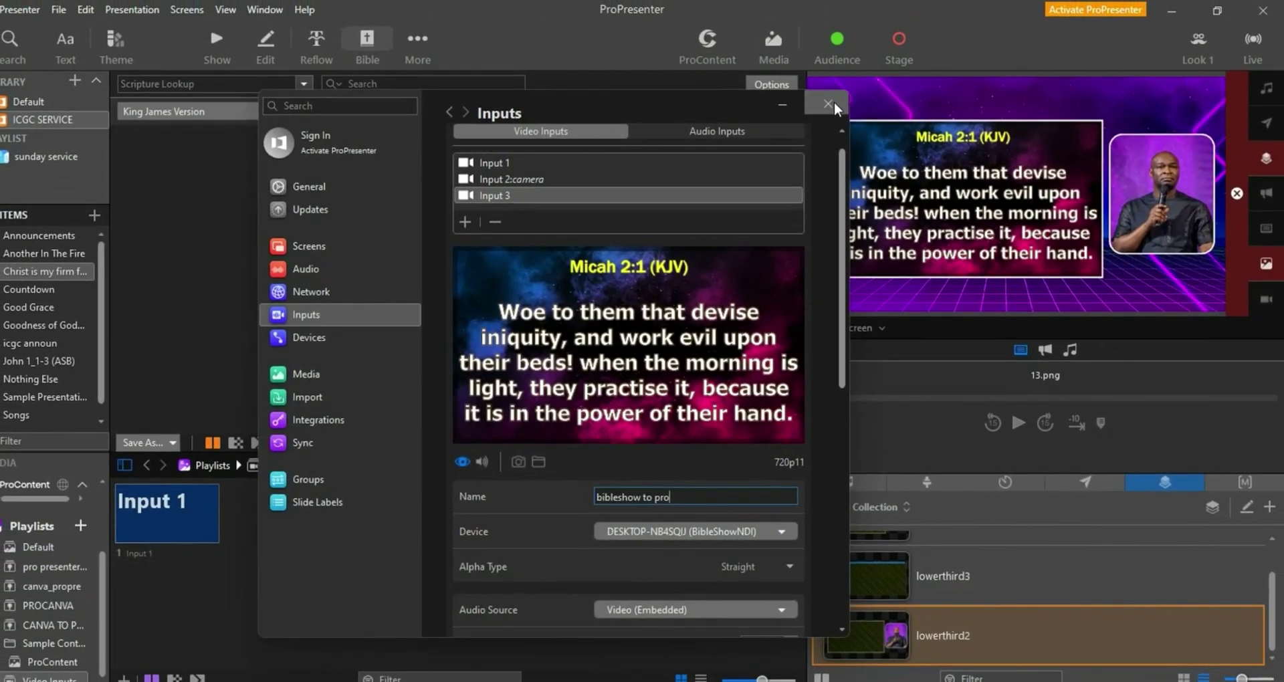
{"action": "left_click", "coordinate": [828, 104]}
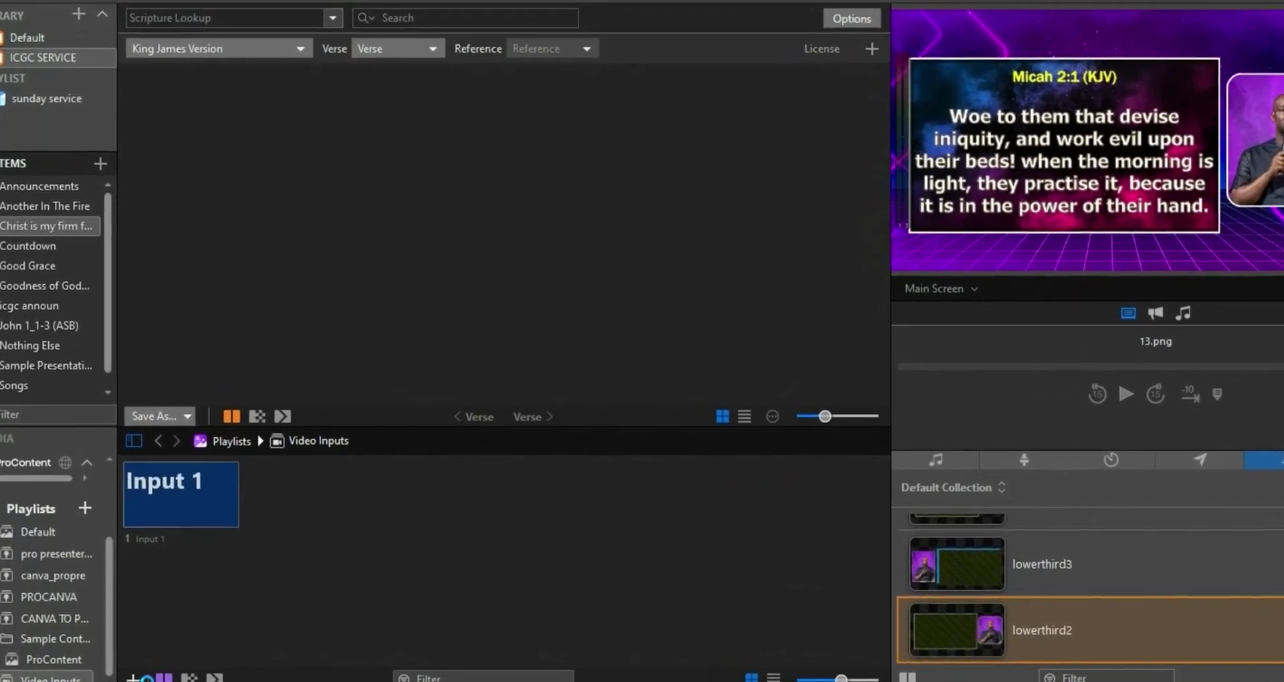
Add Input 3 to the Video Inputs playlist and show it live with the props and media layers cleared
{"action": "left_click", "coordinate": [138, 676]}
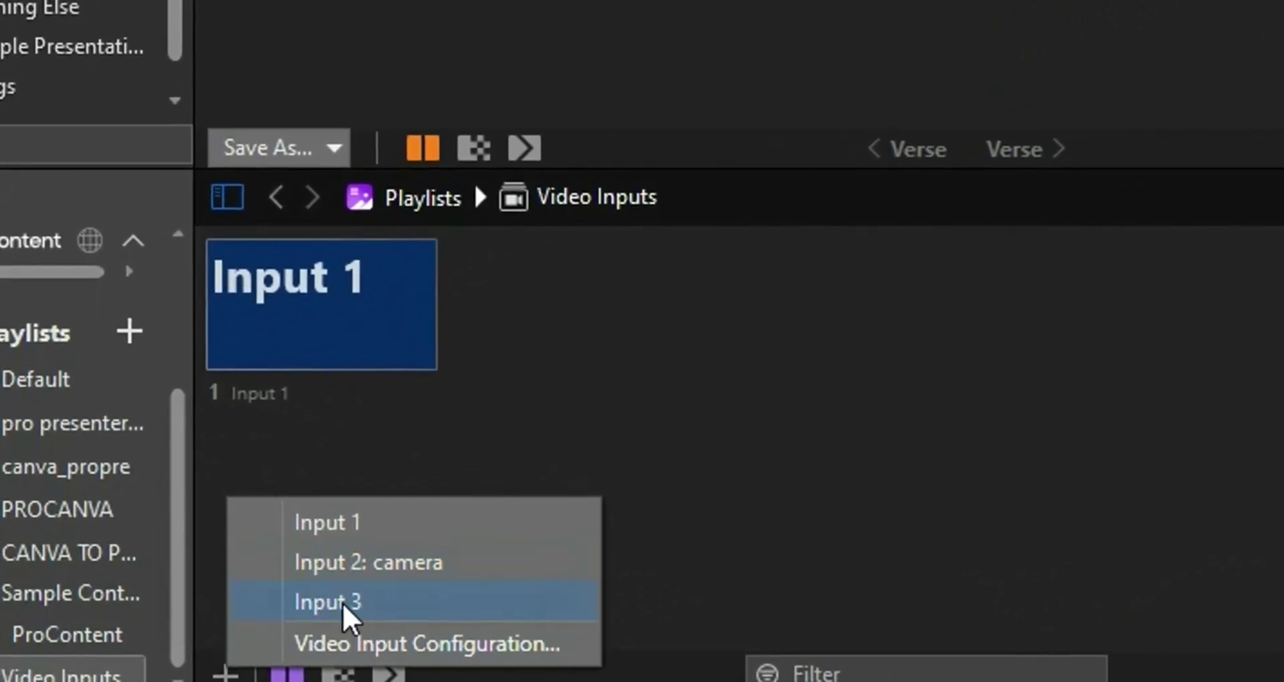
{"action": "left_click", "coordinate": [342, 603]}
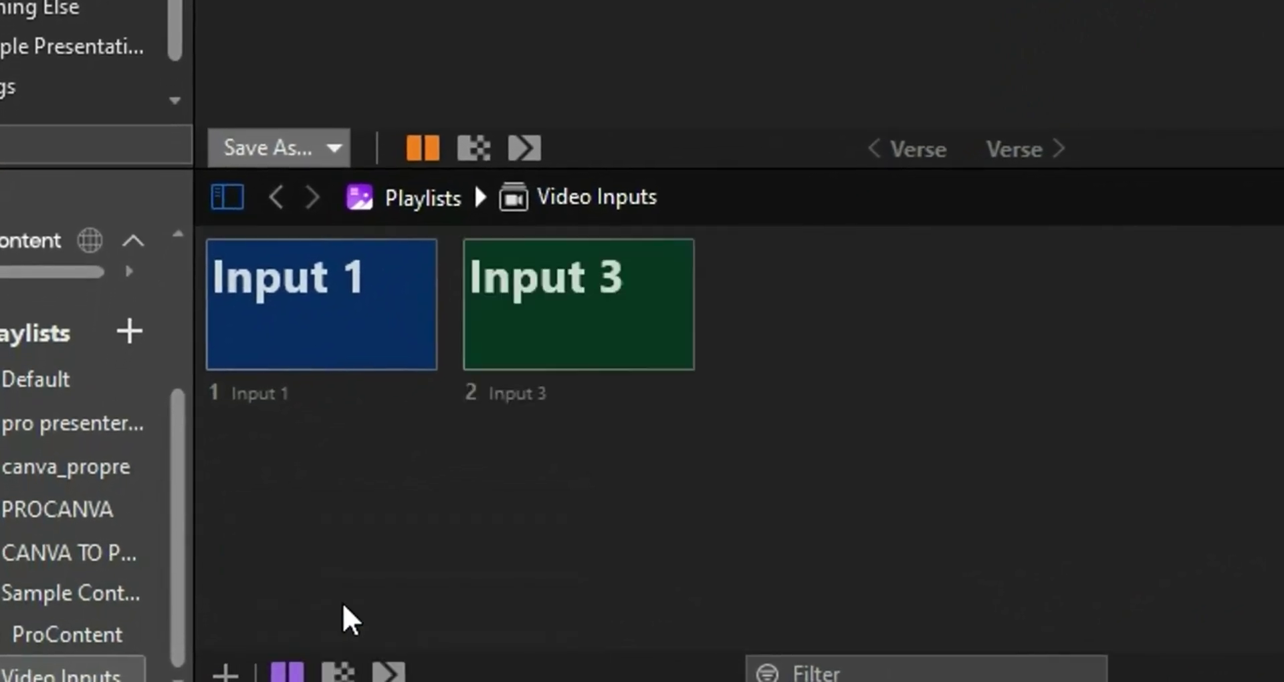
{"action": "left_click", "coordinate": [549, 322]}
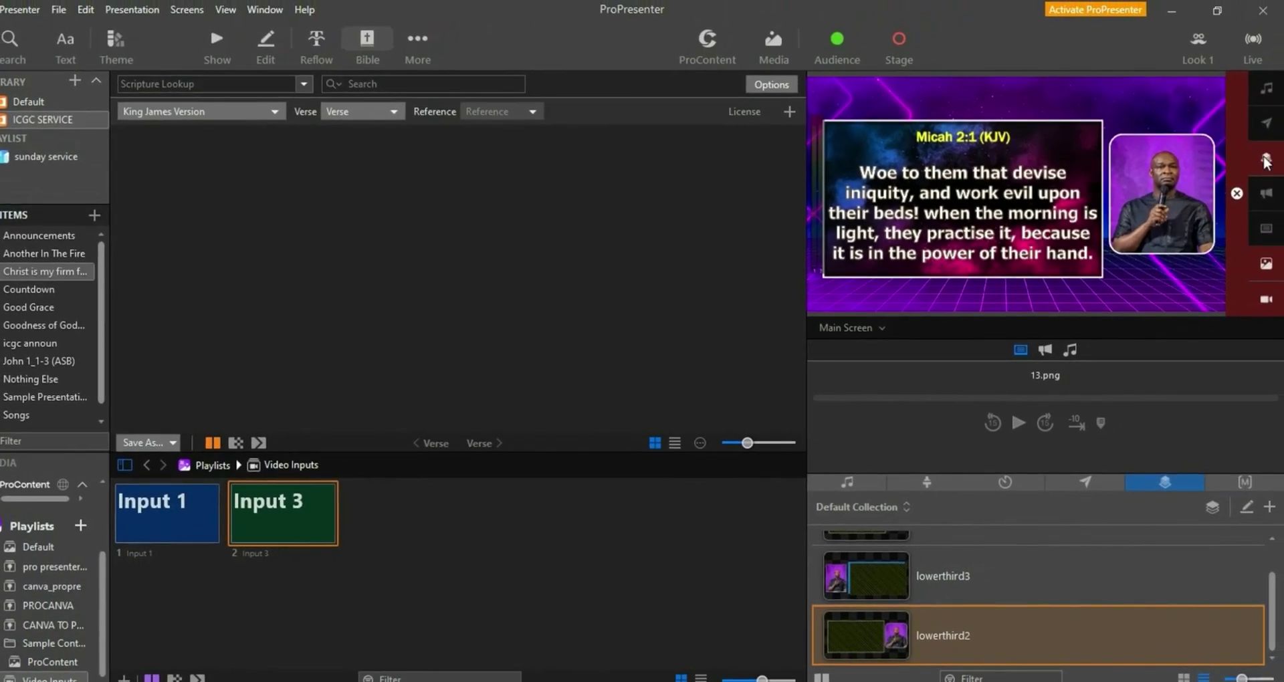
{"action": "left_click", "coordinate": [1266, 161]}
{"action": "left_click", "coordinate": [1266, 264]}
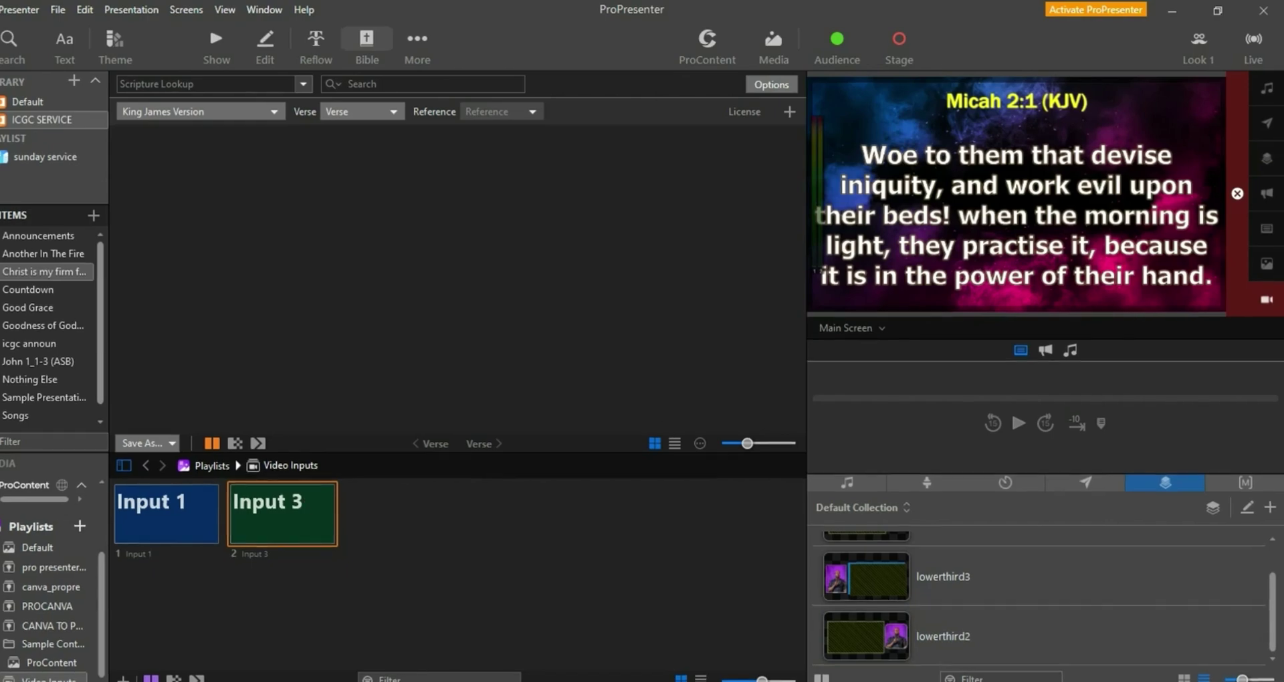
Bring up BibleShow to compare its Micah 2:1 passage with the live output, and return to ProPresenter
{"action": "key", "text": "alt+Tab"}
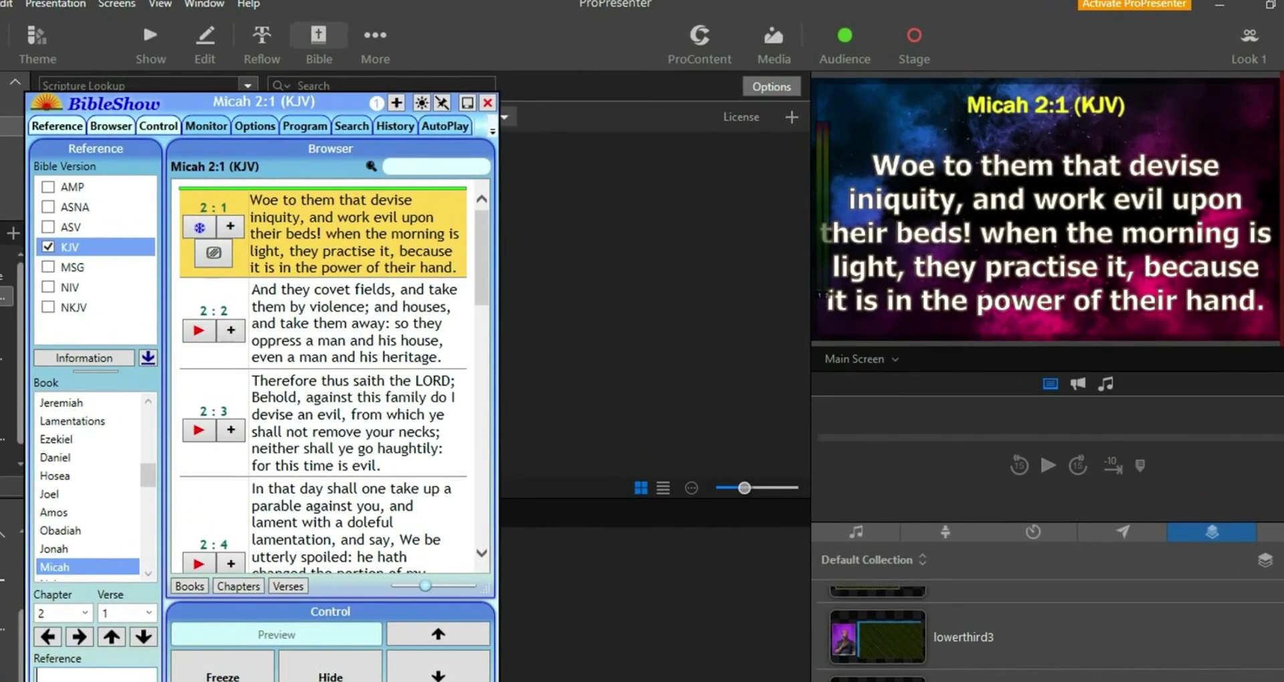
{"action": "left_click", "coordinate": [877, 681]}
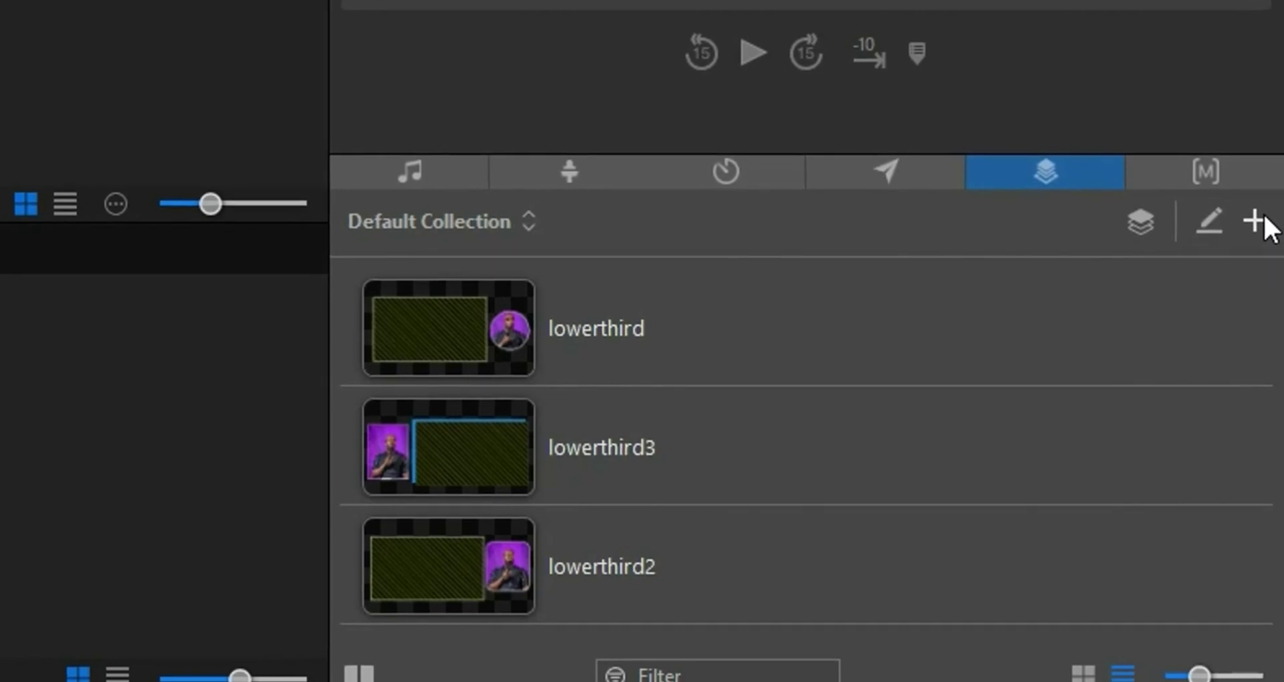
Create a new prop named "pro" in the Default Collection
{"action": "left_click", "coordinate": [1253, 219]}
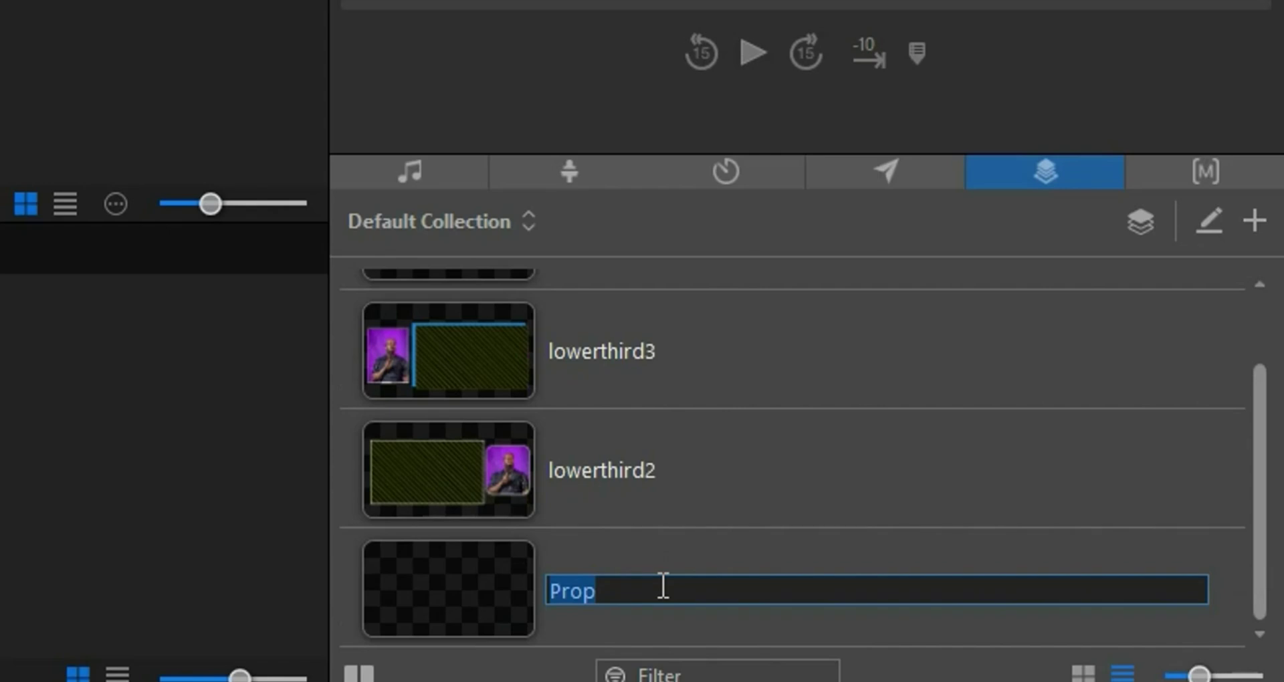
{"action": "type", "text": "pro"}
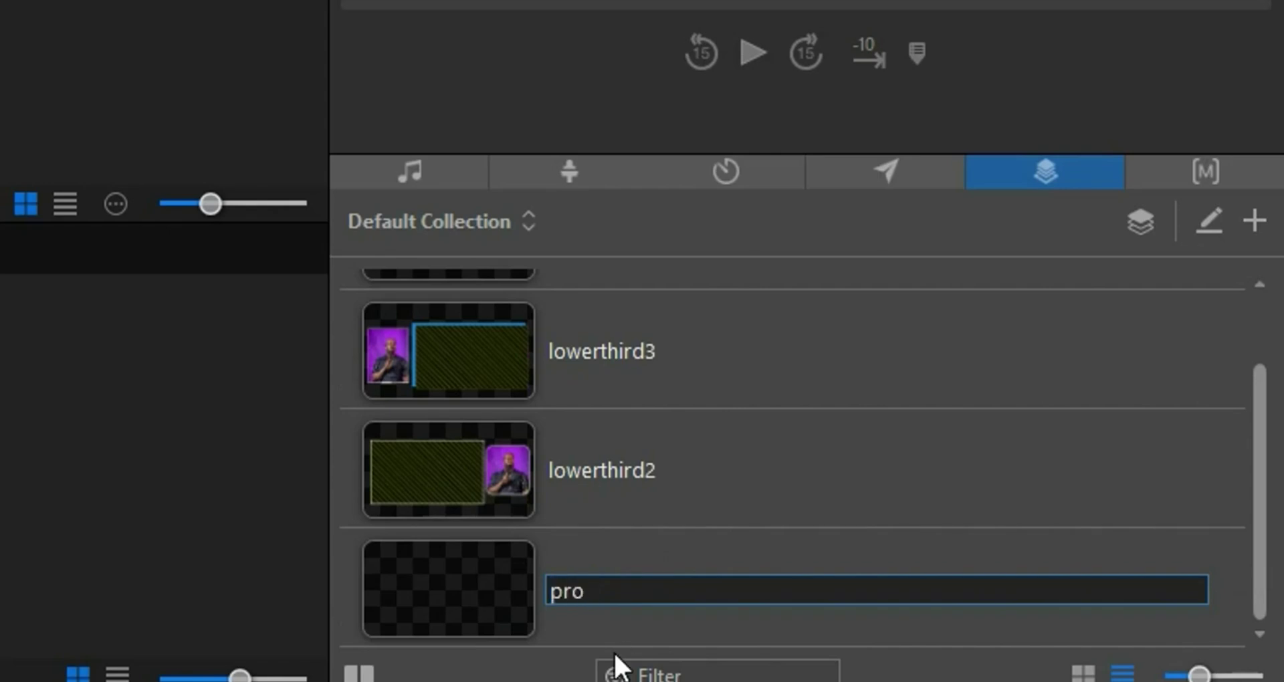
{"action": "key", "text": "BackSpace"}
{"action": "type", "text": "o"}
{"action": "key", "text": "Return"}
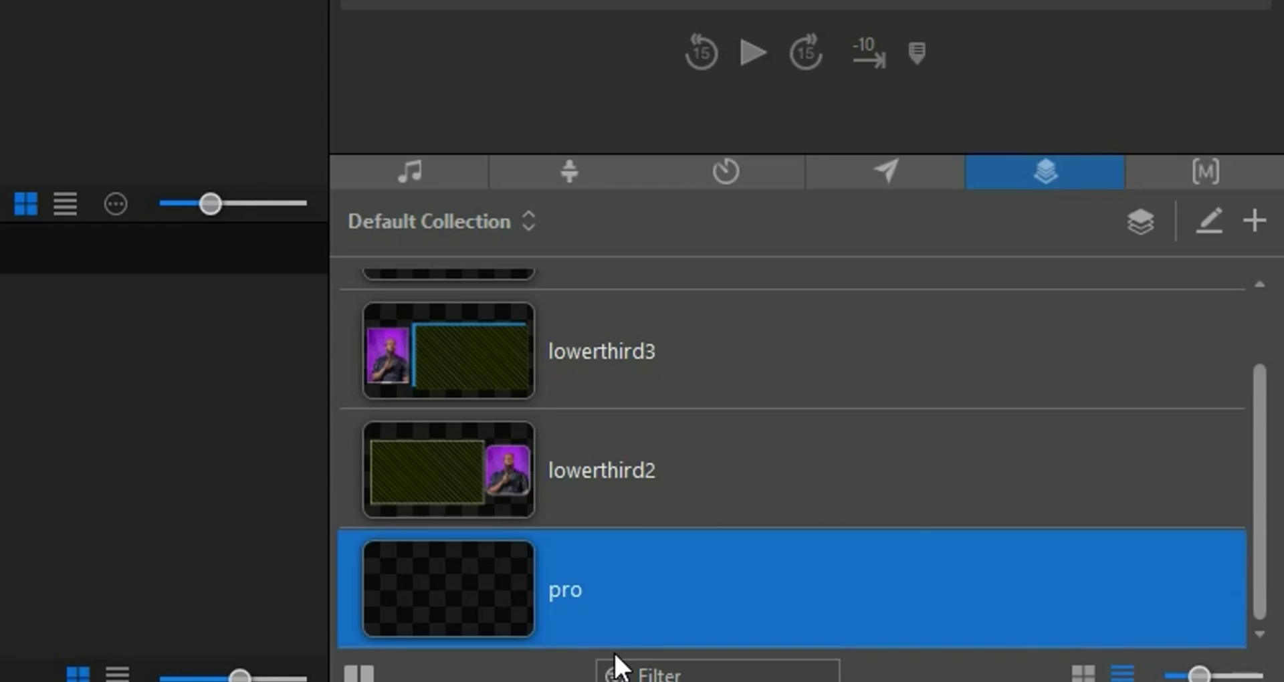
Open the pro prop for editing and add a rectangle shape to it
{"action": "right_click", "coordinate": [657, 599]}
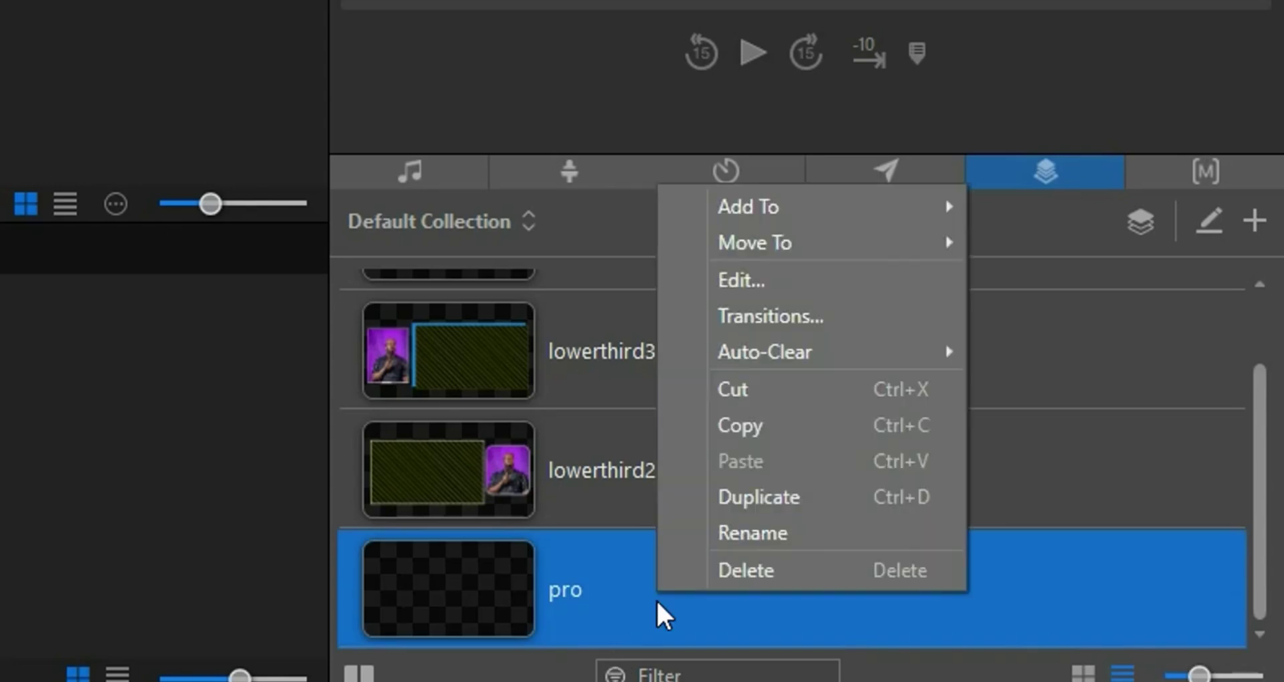
{"action": "left_click", "coordinate": [773, 277]}
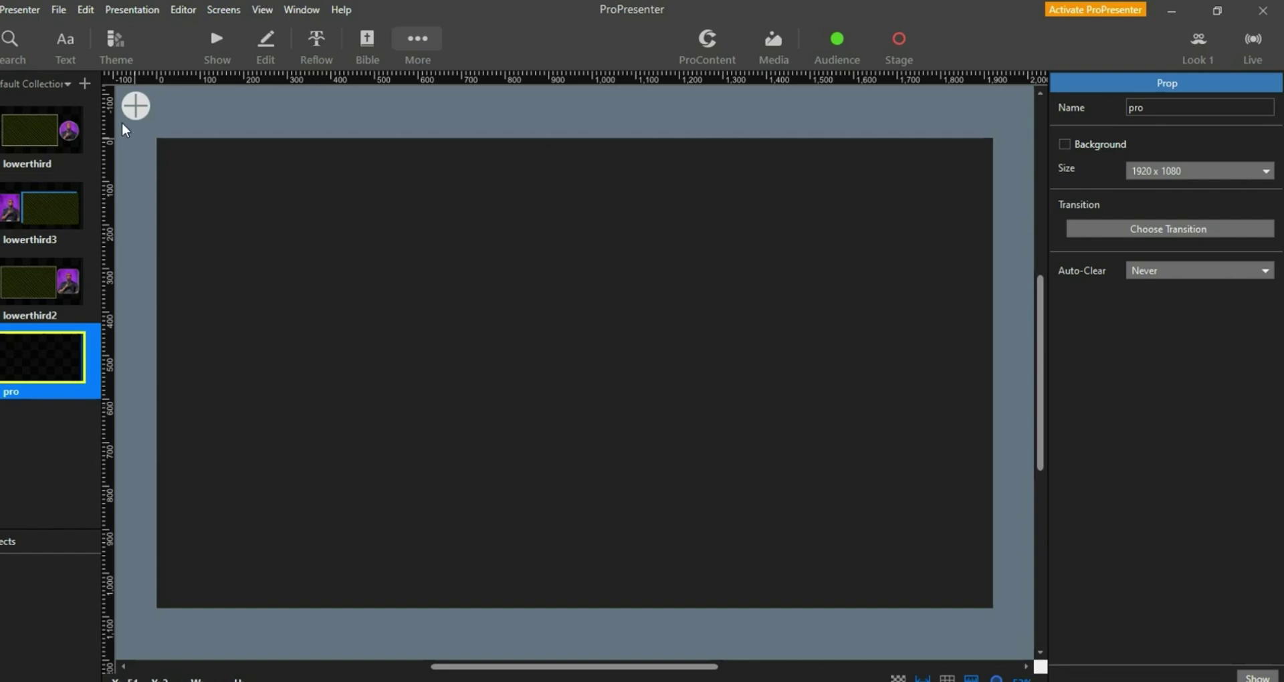
{"action": "left_click", "coordinate": [133, 109]}
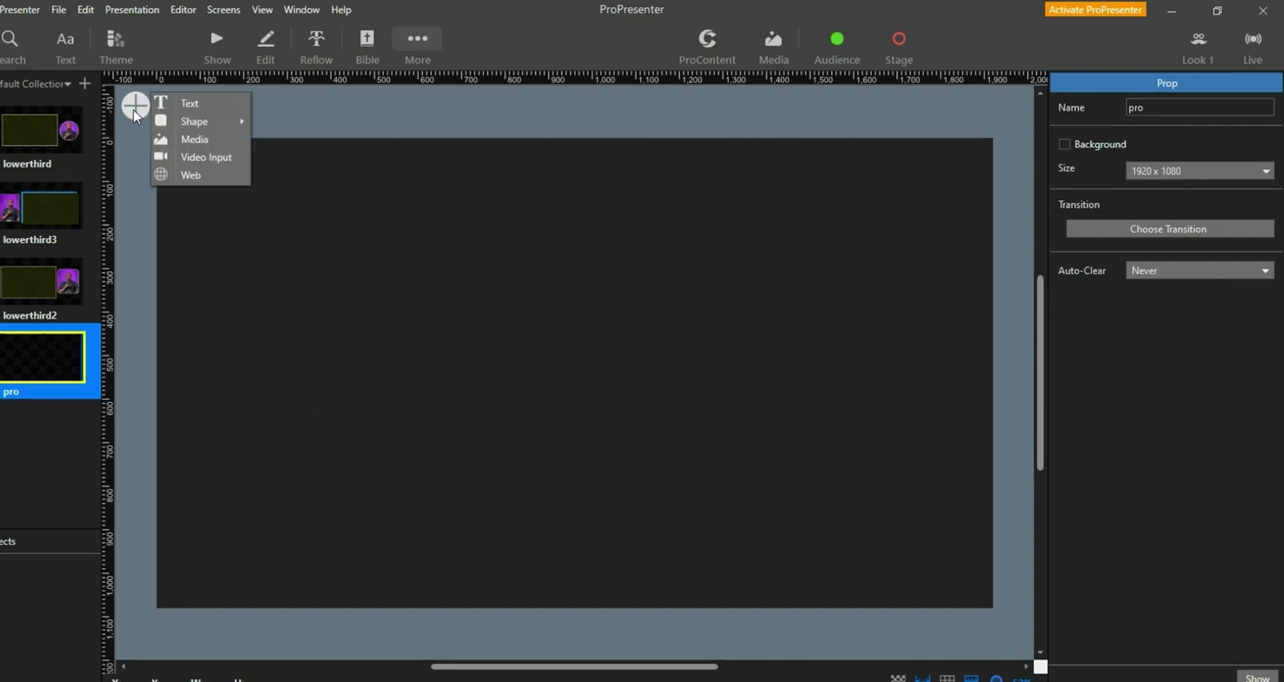
{"action": "mouse_move", "coordinate": [199, 128]}
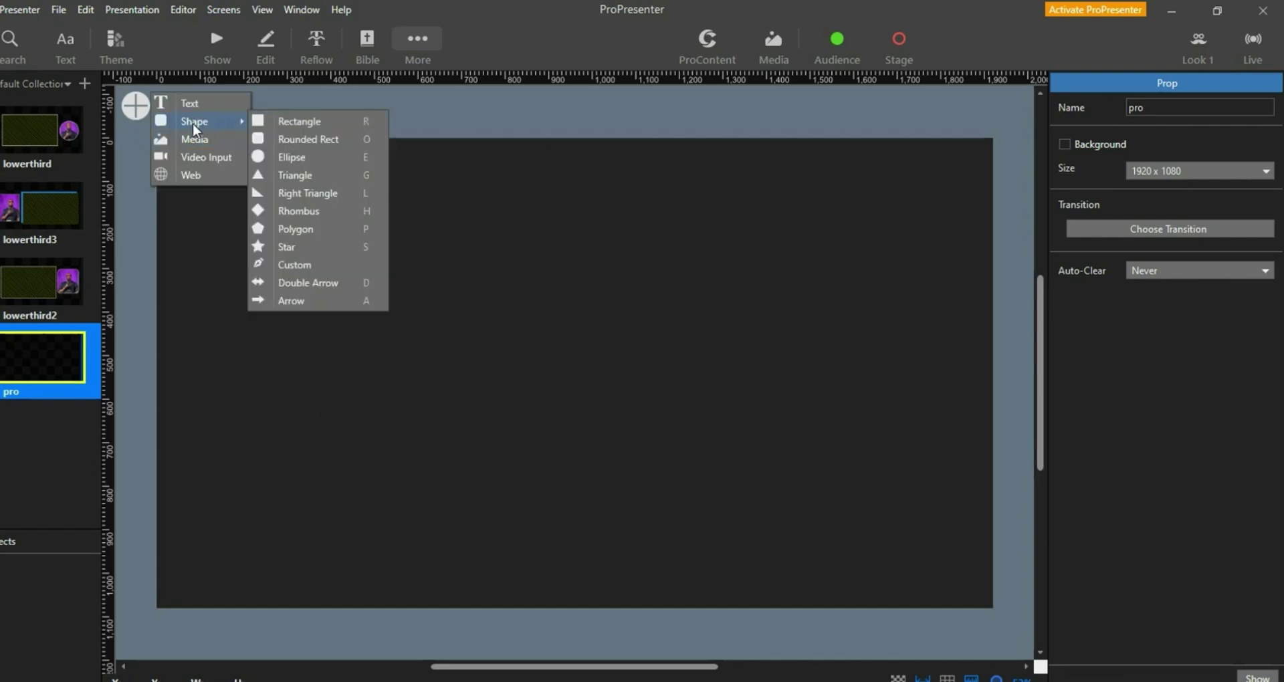
{"action": "left_click", "coordinate": [273, 119]}
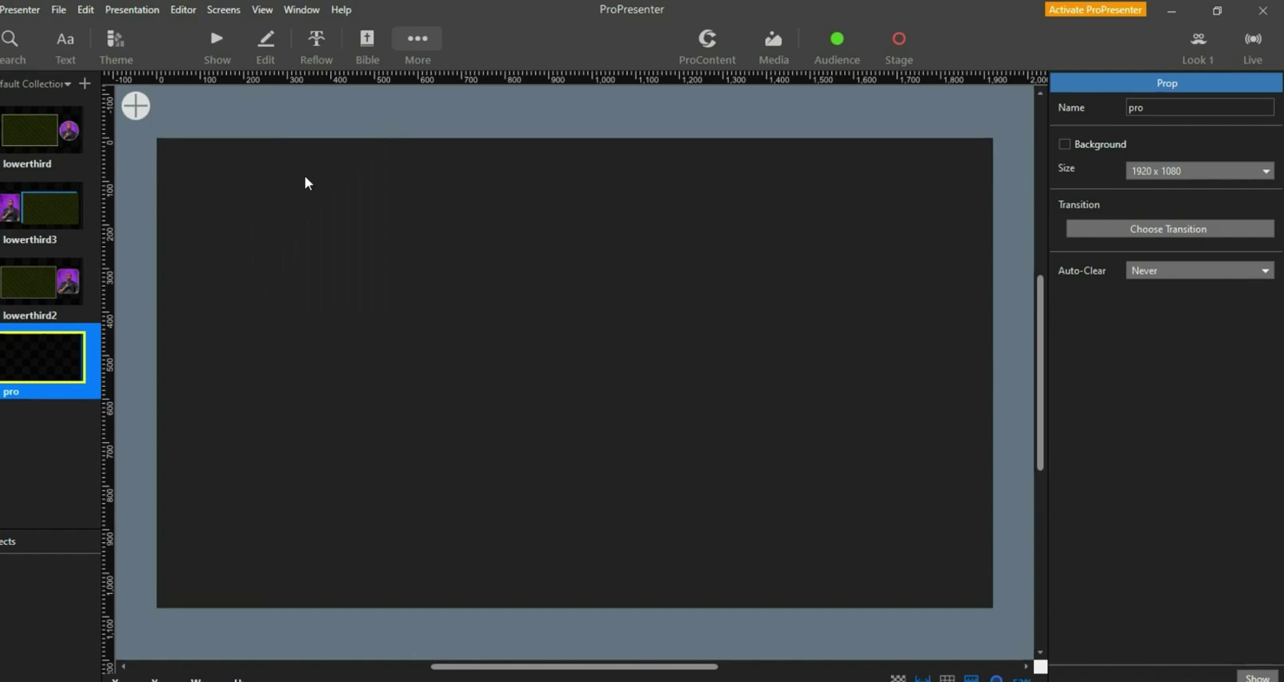
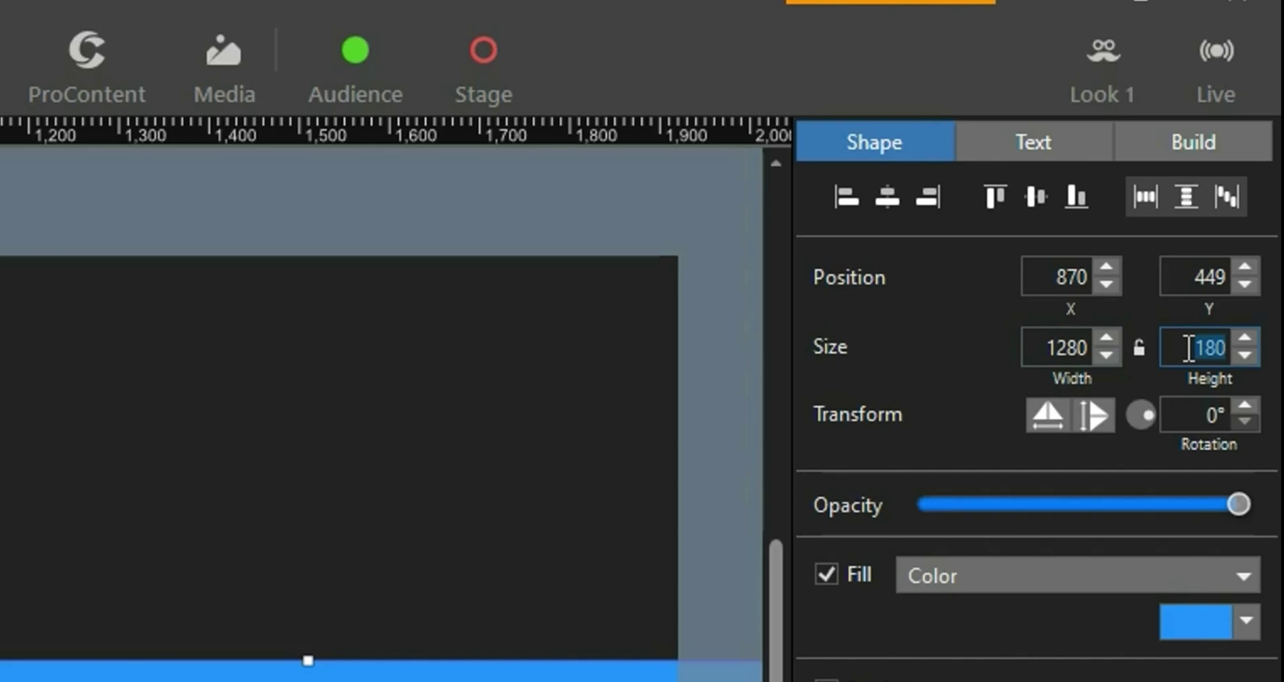
Size the rectangle to 1280 by 720 and move it to about X 68, Y 180 on the prop canvas
{"action": "type", "text": "720"}
{"action": "key", "text": "Return"}
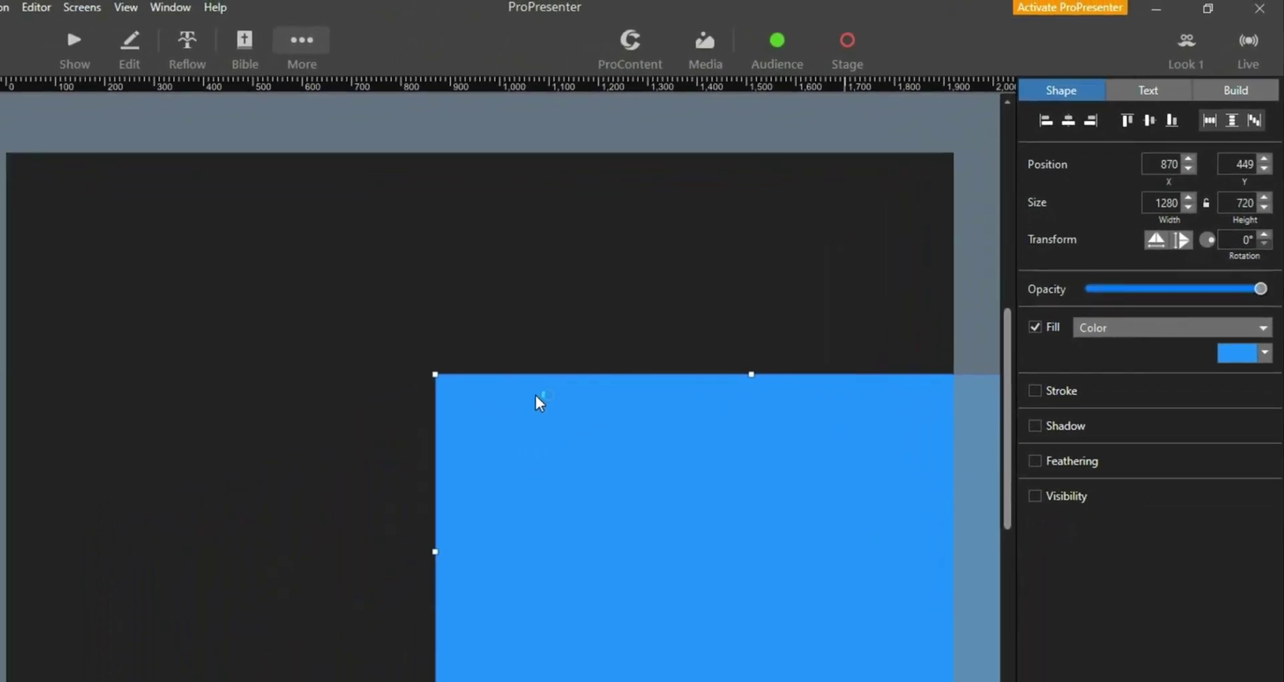
{"action": "left_click_drag", "start_coordinate": [535, 396], "coordinate": [459, 249]}
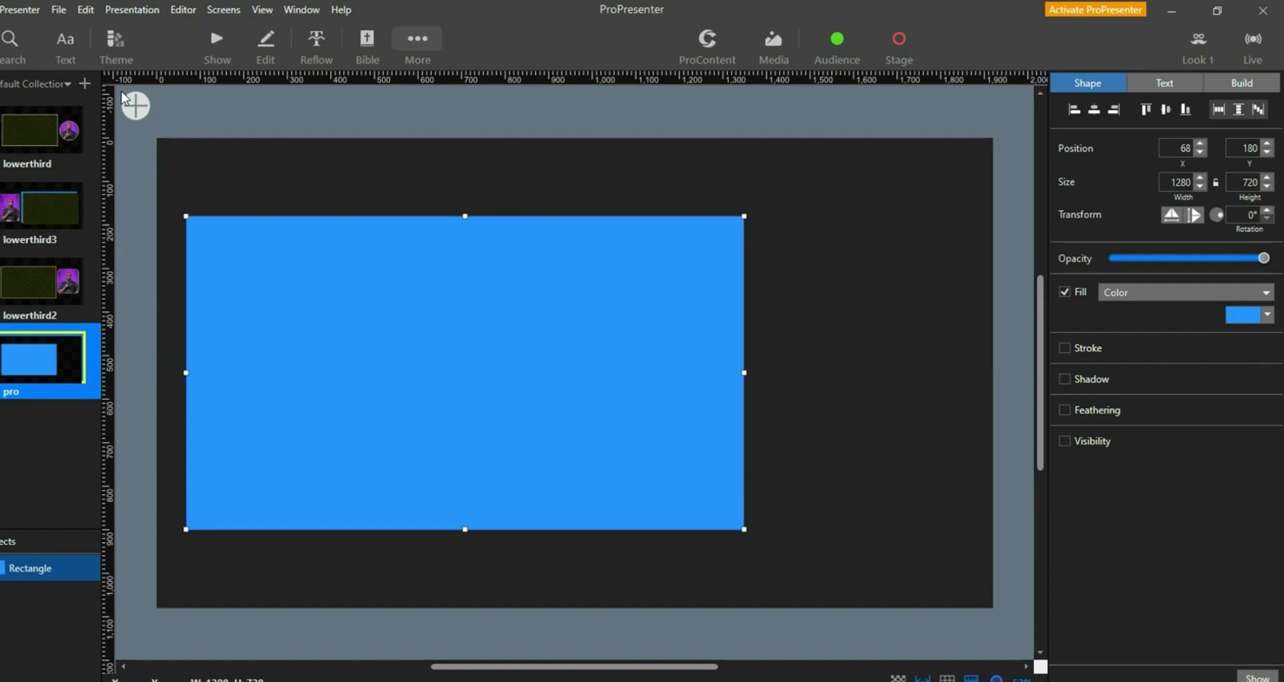
Add an ellipse to the prop and move it beside the rectangle, to about X 1469, Y 481
{"action": "left_click", "coordinate": [137, 106]}
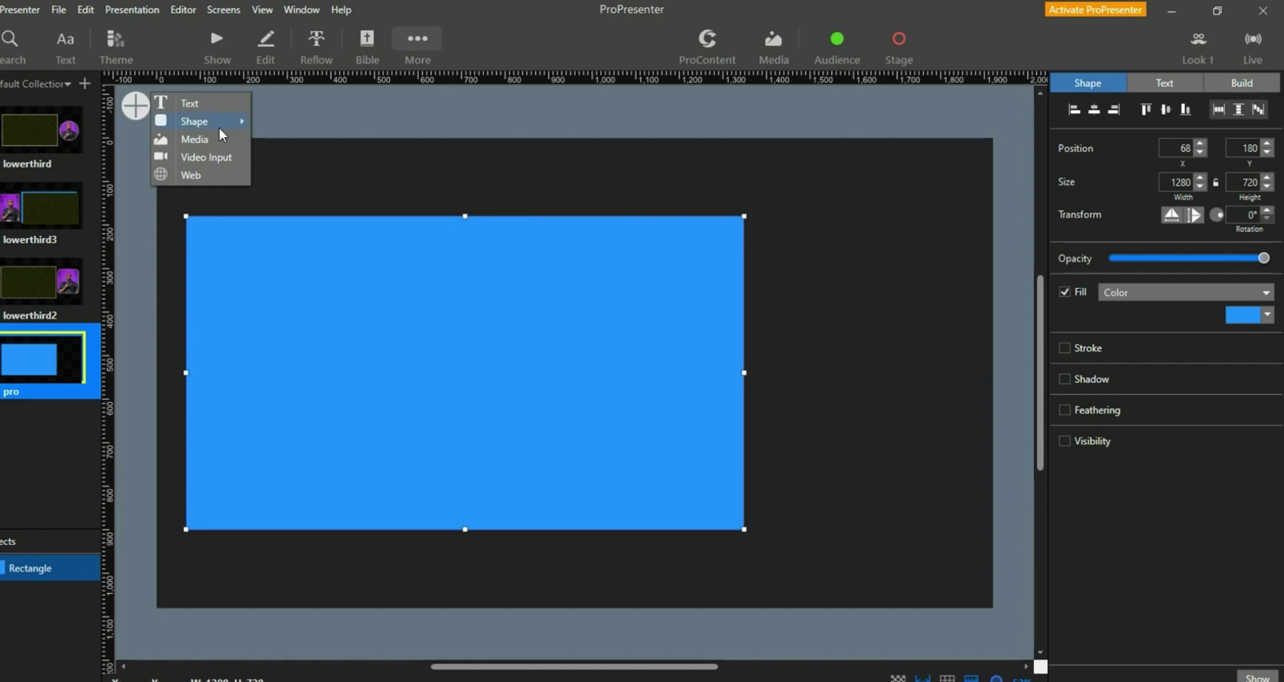
{"action": "mouse_move", "coordinate": [224, 123]}
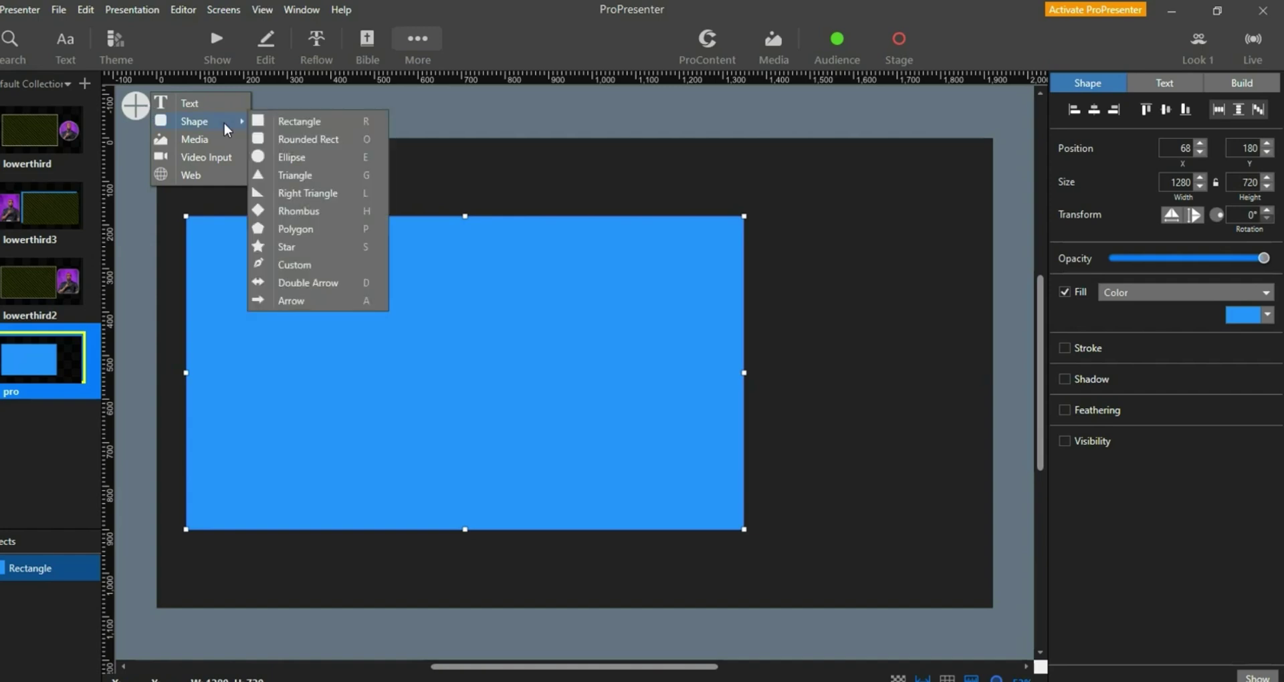
{"action": "left_click", "coordinate": [299, 157]}
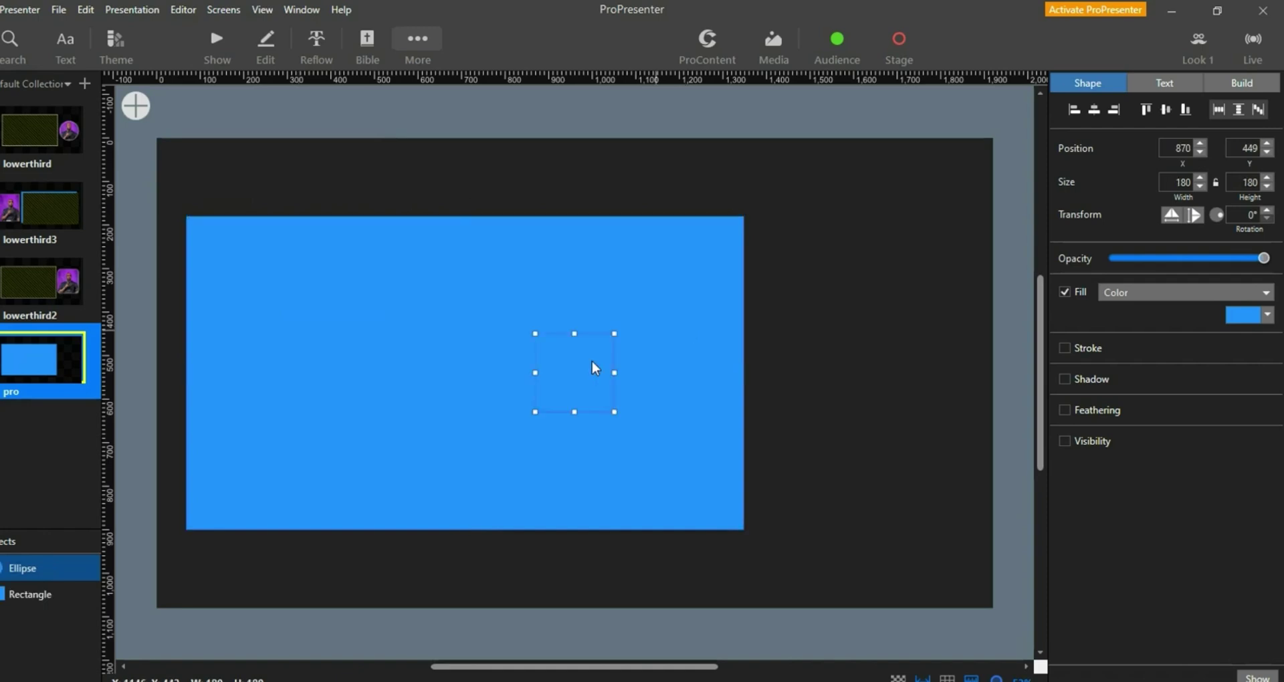
{"action": "left_click_drag", "start_coordinate": [593, 363], "coordinate": [849, 375]}
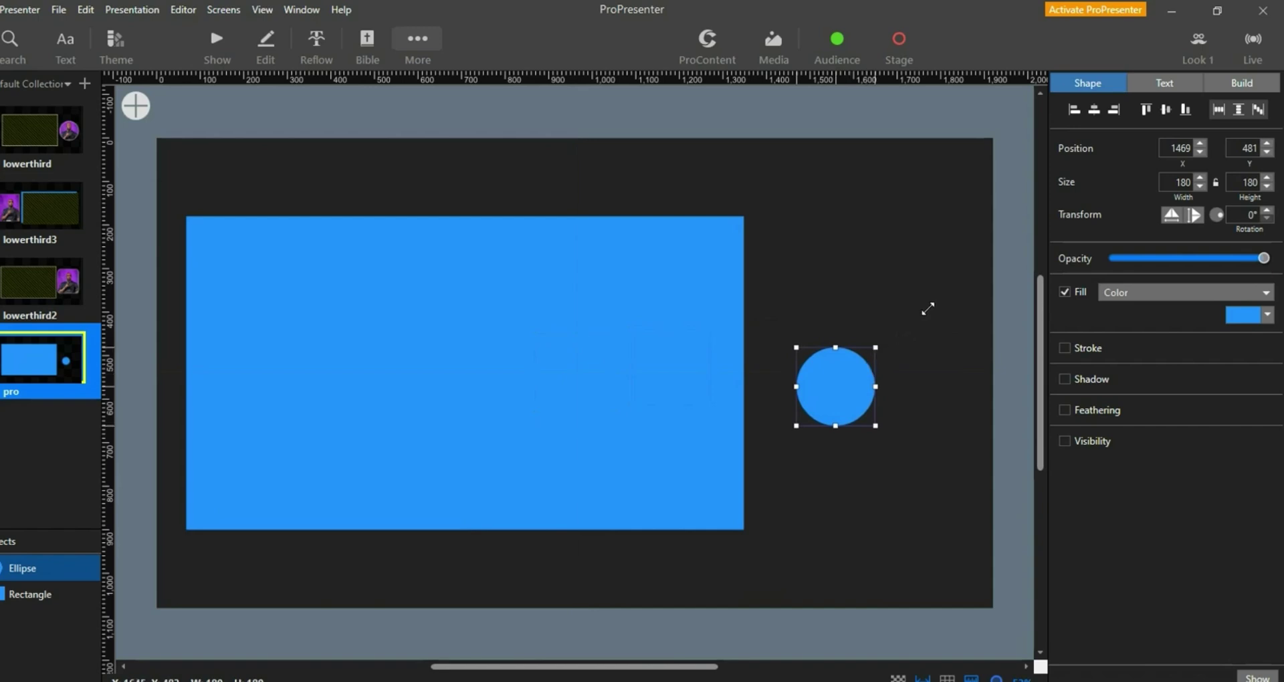
Enlarge the ellipse to about 418 by 418 and reposition it at about X 1391, Y 311
{"action": "left_click_drag", "start_coordinate": [931, 304], "coordinate": [976, 256]}
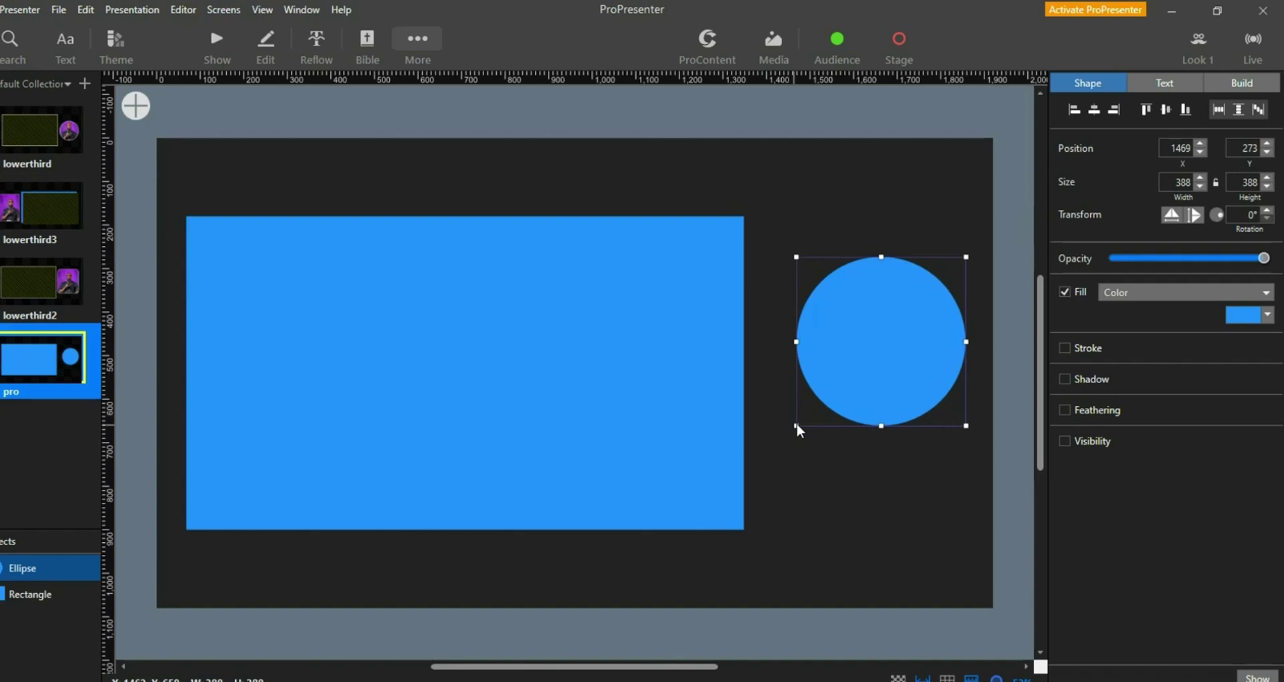
{"action": "left_click_drag", "start_coordinate": [795, 425], "coordinate": [779, 441]}
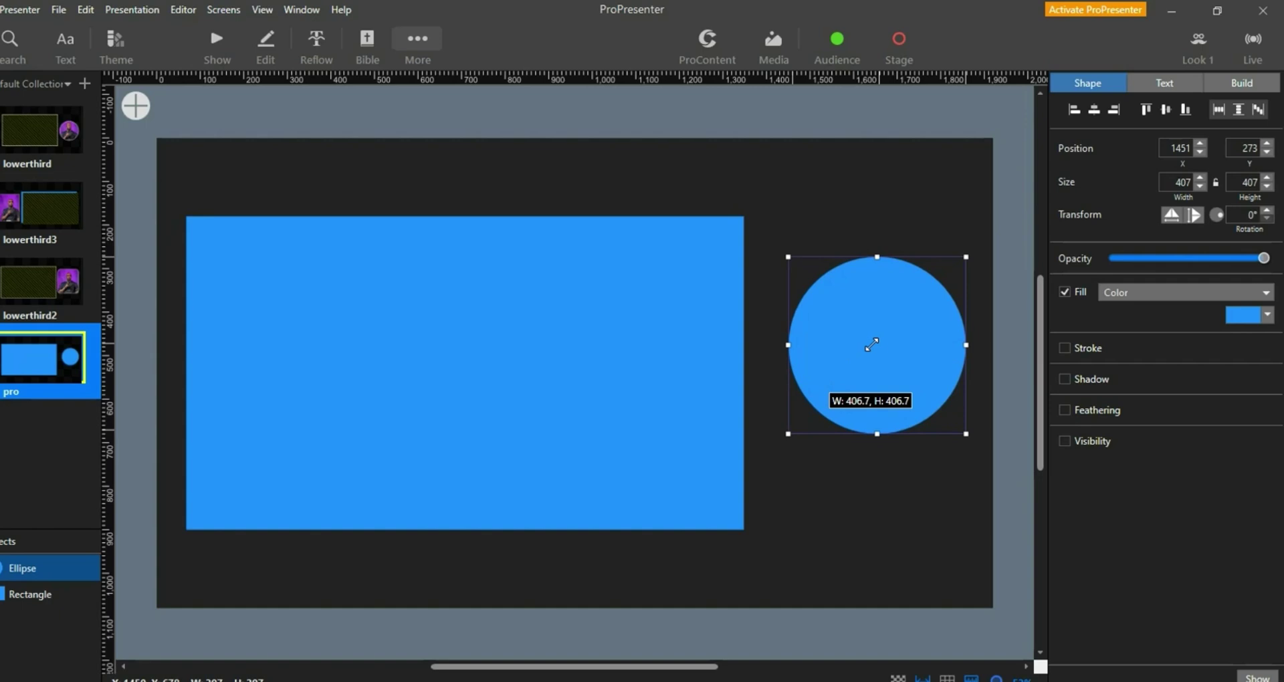
{"action": "left_click_drag", "start_coordinate": [871, 345], "coordinate": [855, 356]}
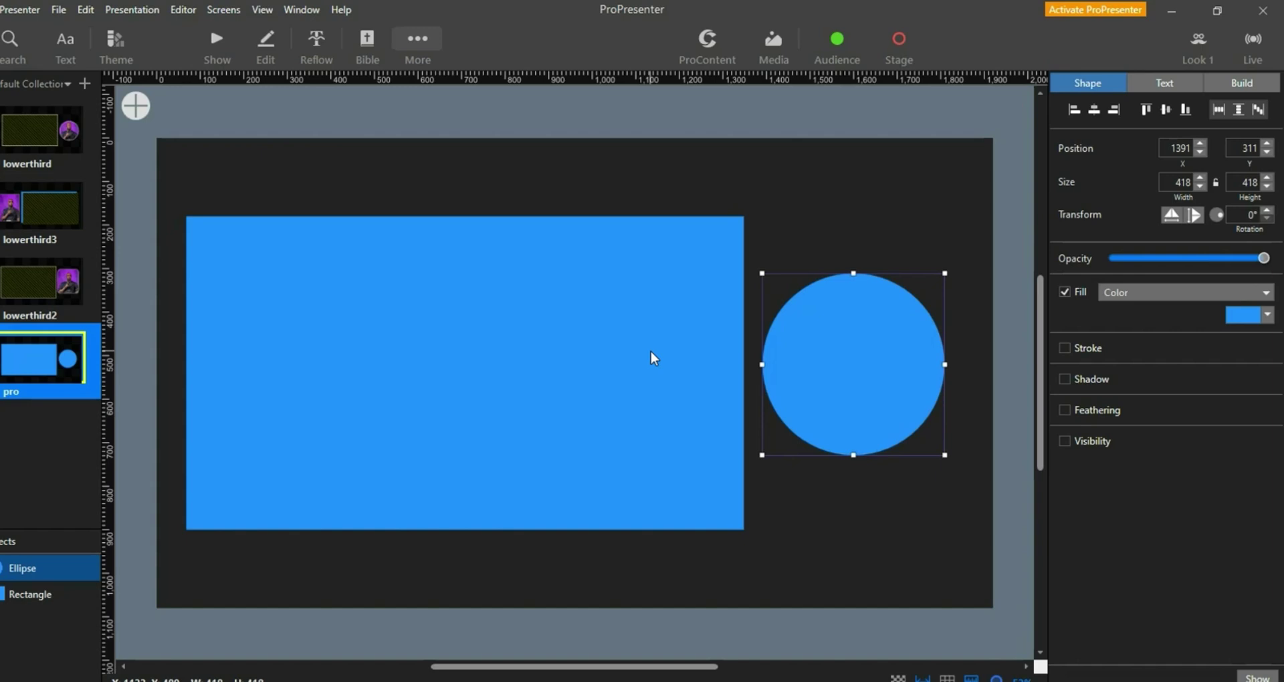
Add a white stroke to the rectangle and set its width to 7
{"action": "left_click", "coordinate": [650, 350]}
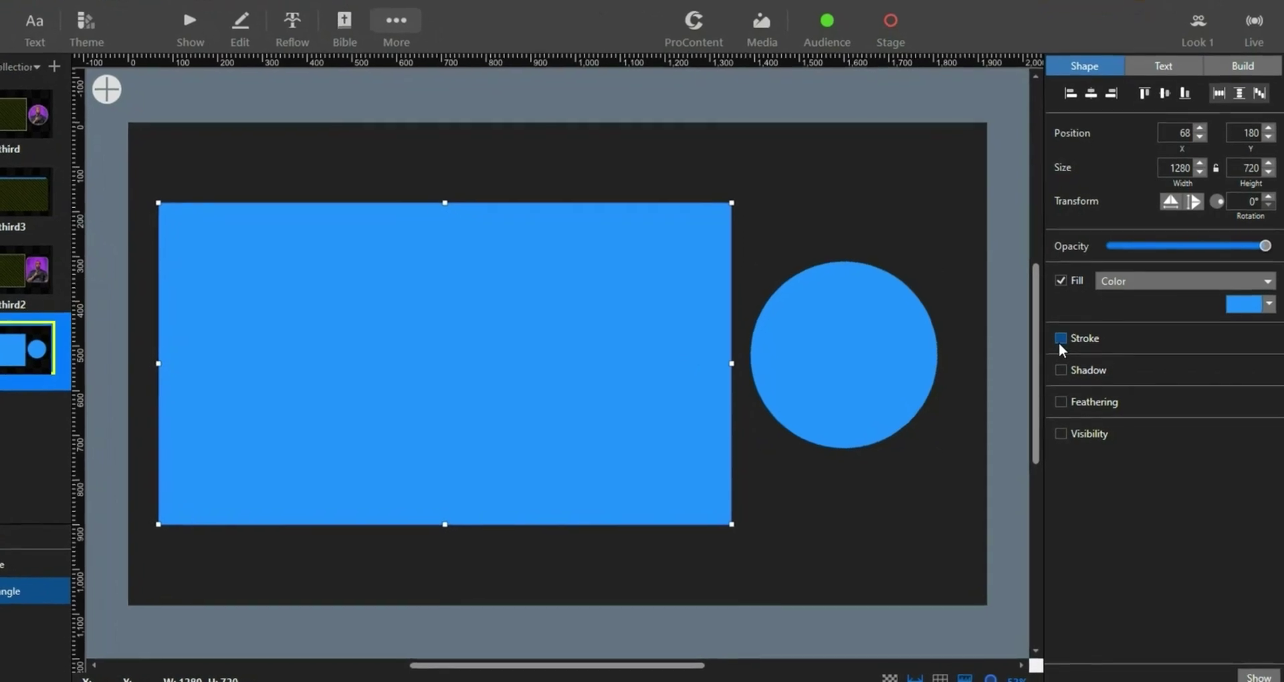
{"action": "left_click", "coordinate": [1061, 343]}
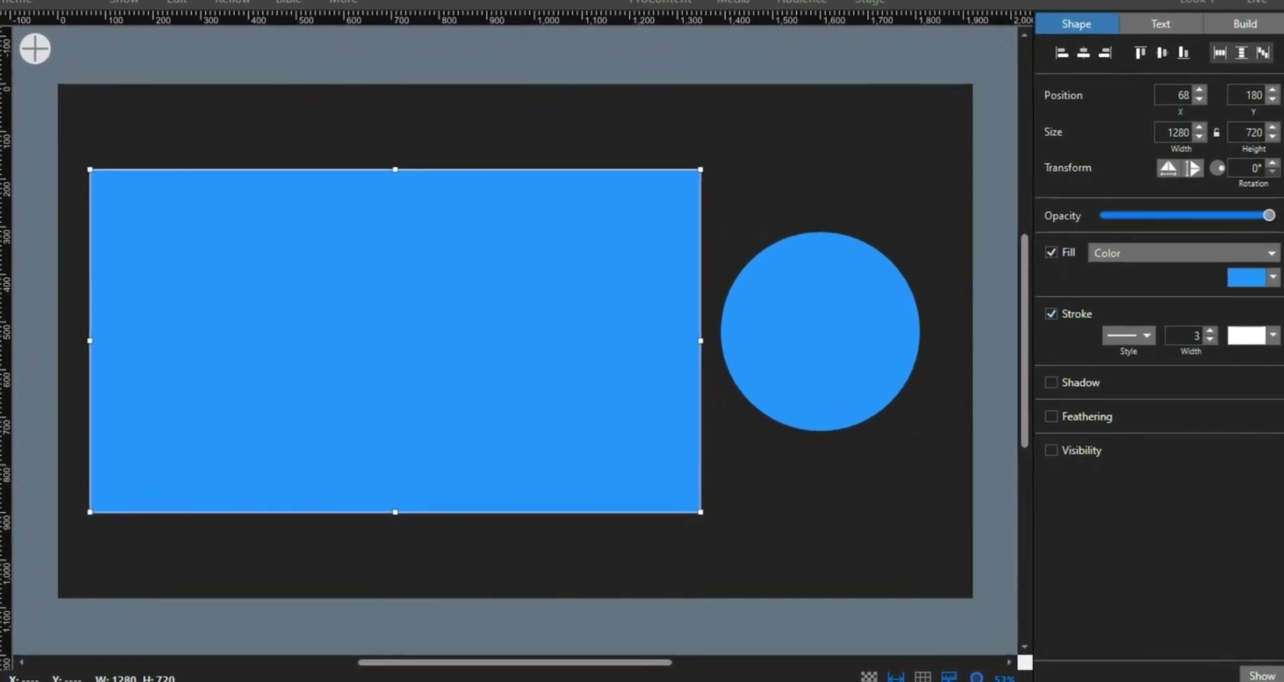
{"action": "left_click", "coordinate": [1211, 326]}
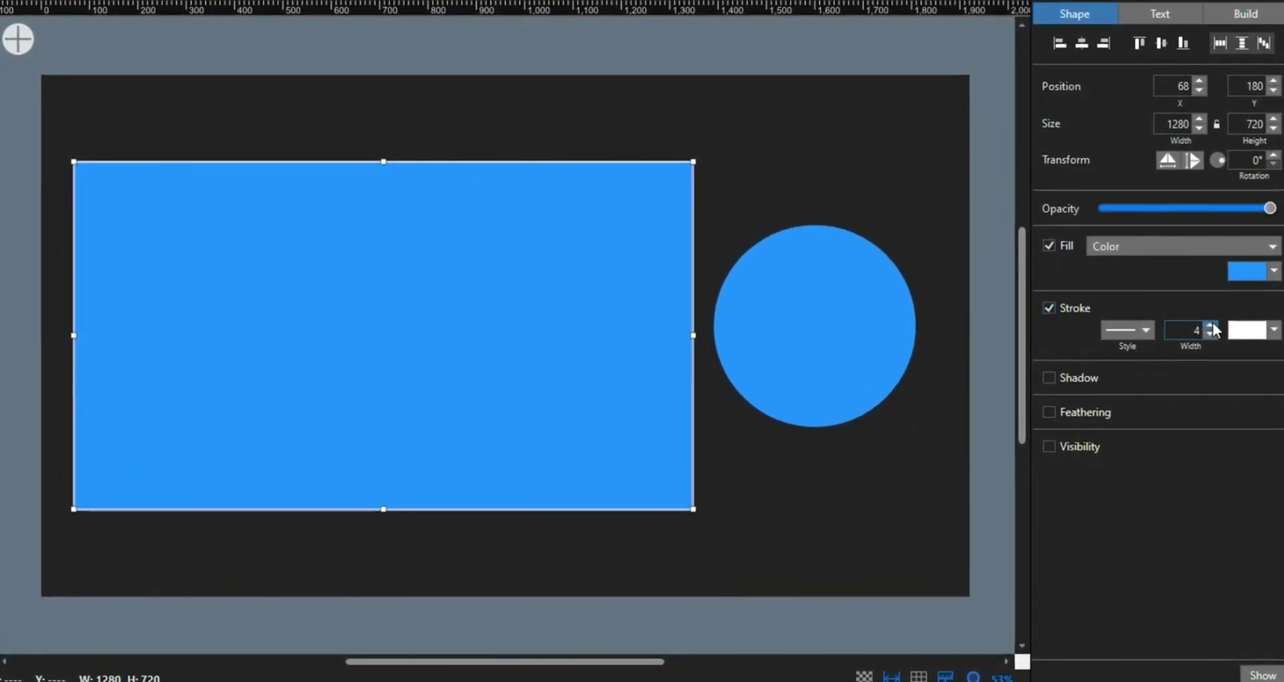
{"action": "left_click", "coordinate": [1210, 326]}
{"action": "left_click", "coordinate": [1211, 326]}
{"action": "left_click", "coordinate": [1210, 325]}
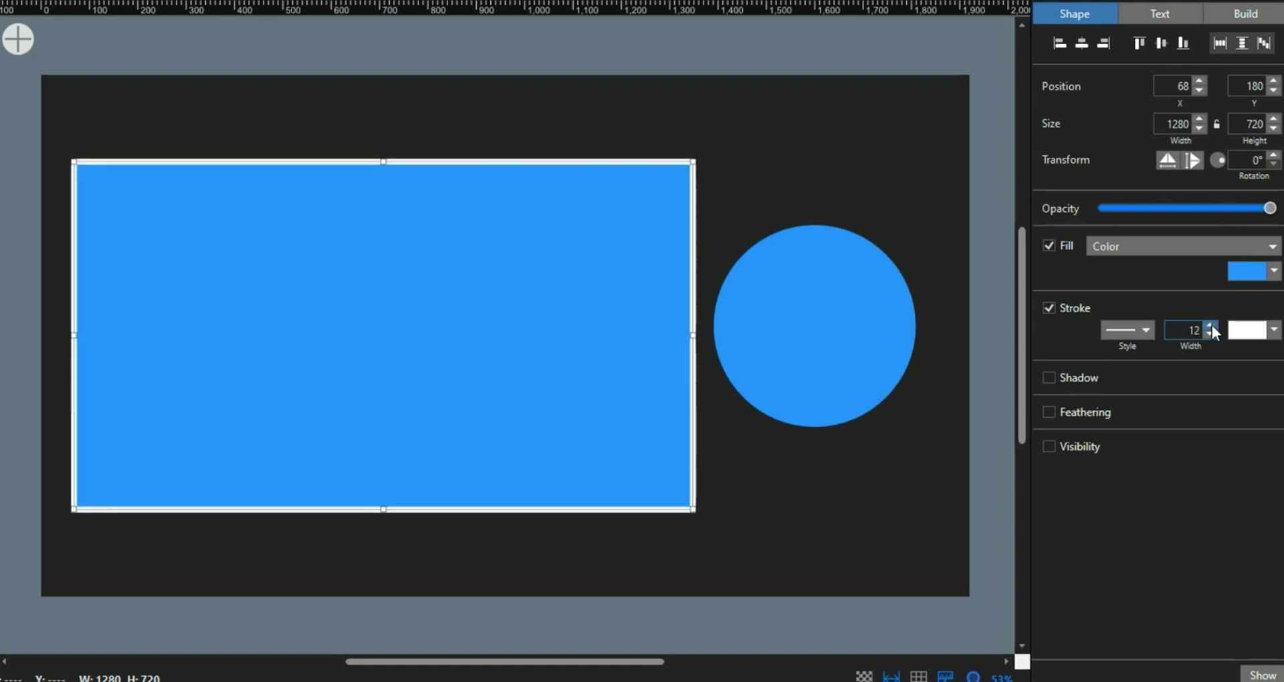
{"action": "left_click", "coordinate": [1210, 335]}
{"action": "left_click", "coordinate": [1210, 335]}
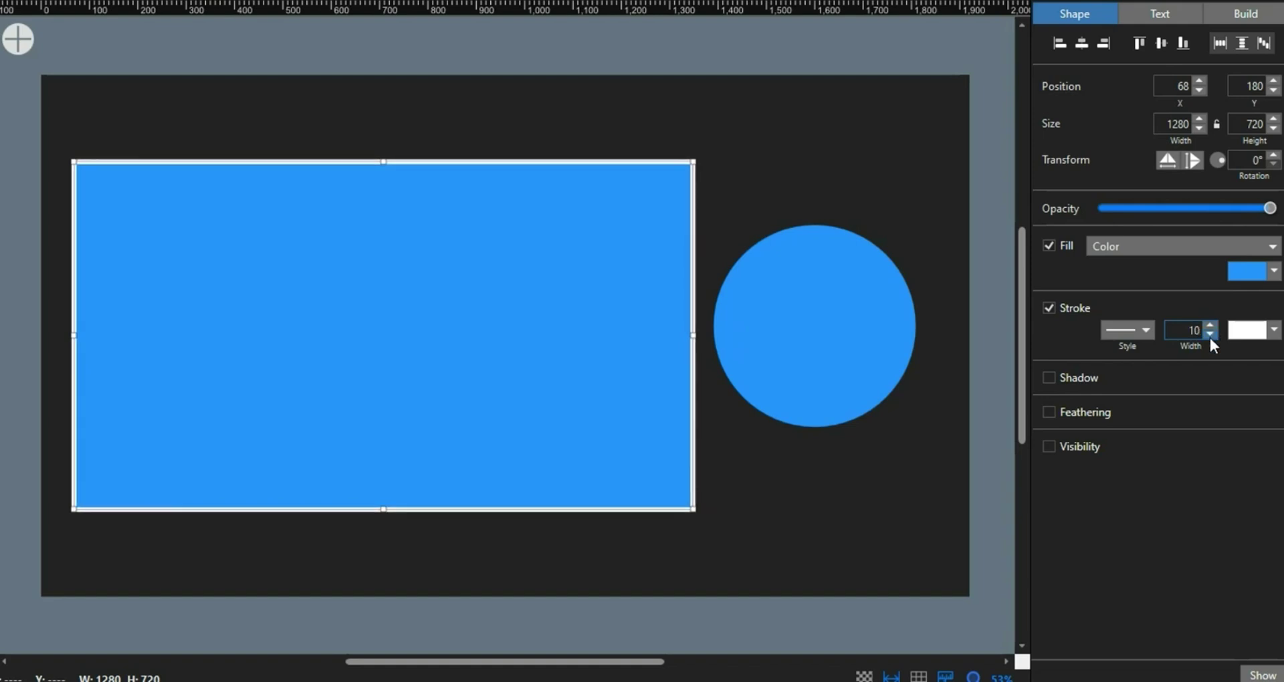
{"action": "left_click", "coordinate": [1210, 335]}
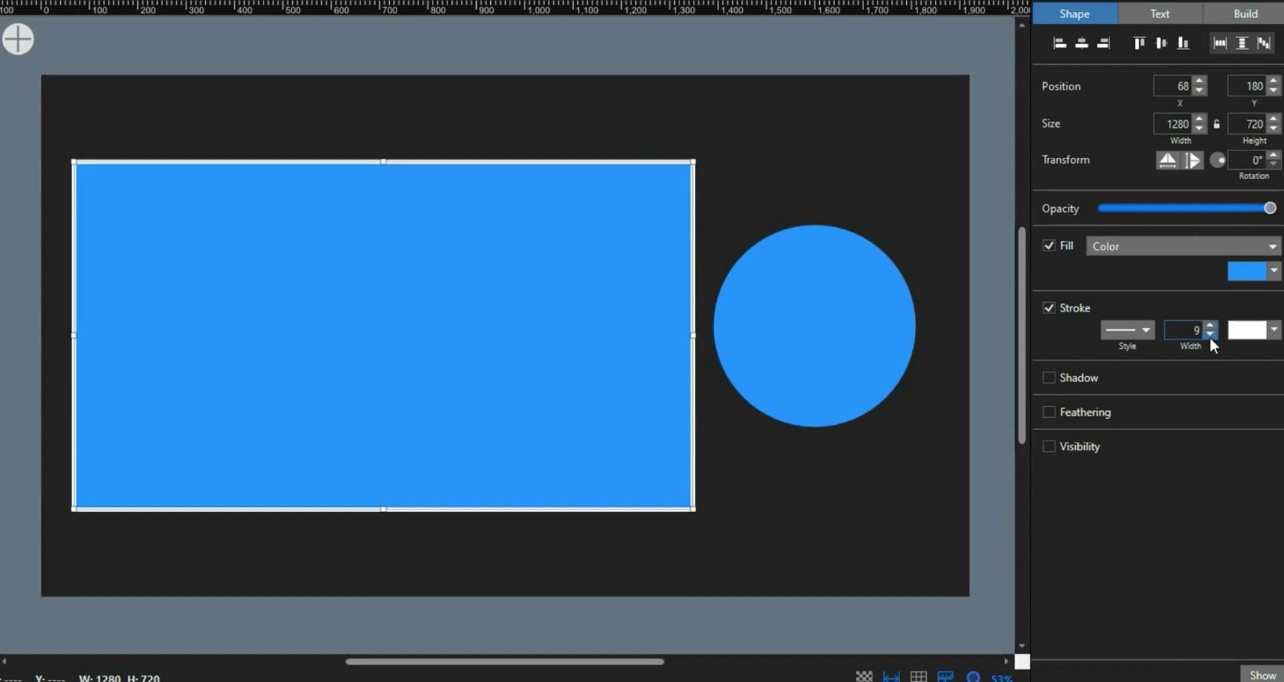
{"action": "left_click", "coordinate": [1210, 334]}
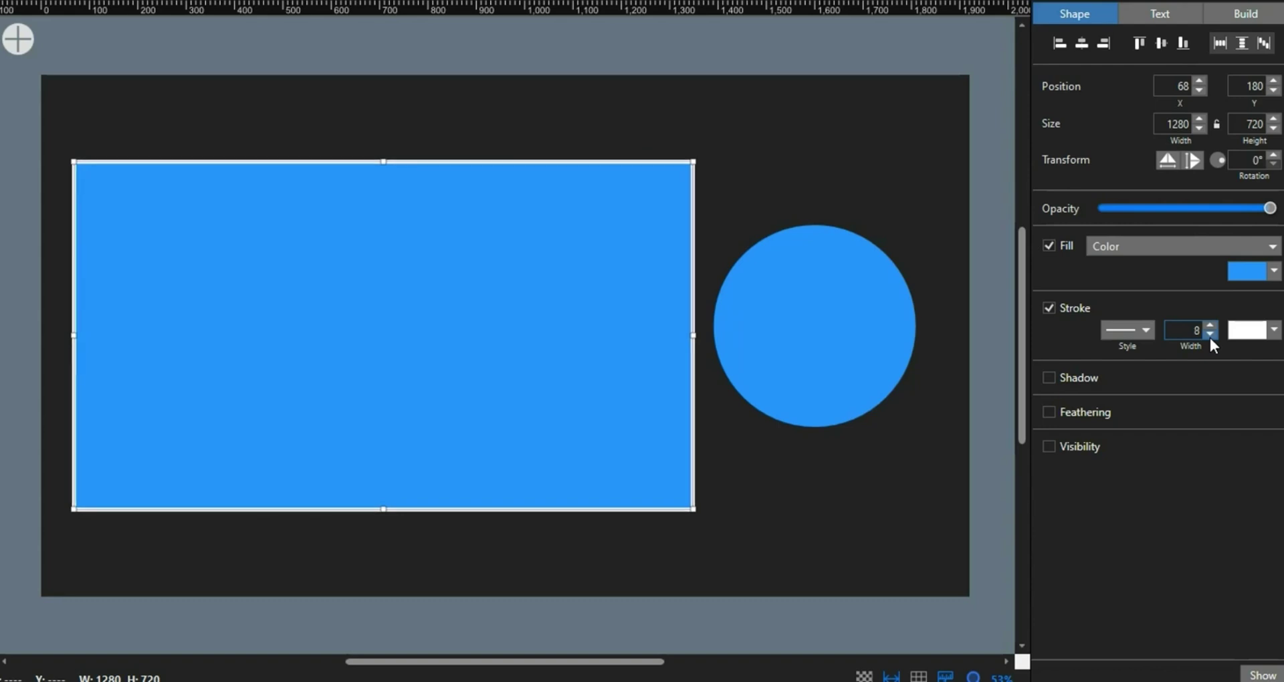
Give the ellipse a white stroke with a width of 7
{"action": "left_click", "coordinate": [873, 335]}
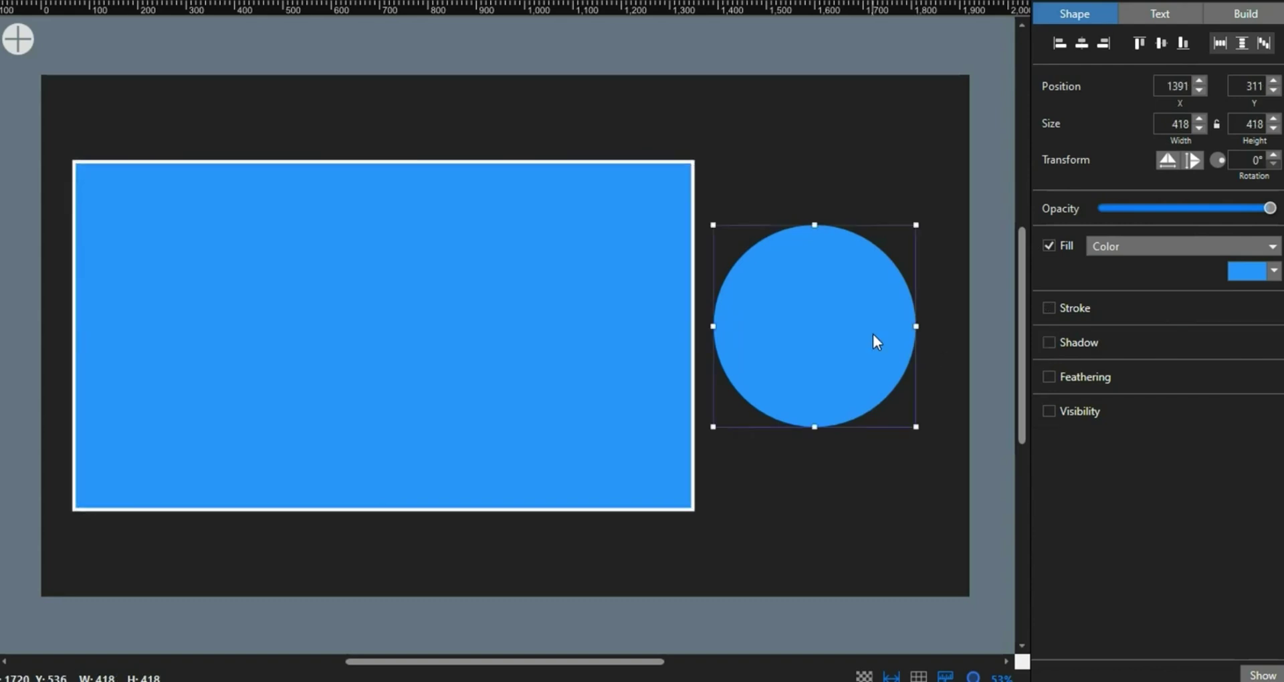
{"action": "left_click", "coordinate": [1057, 313]}
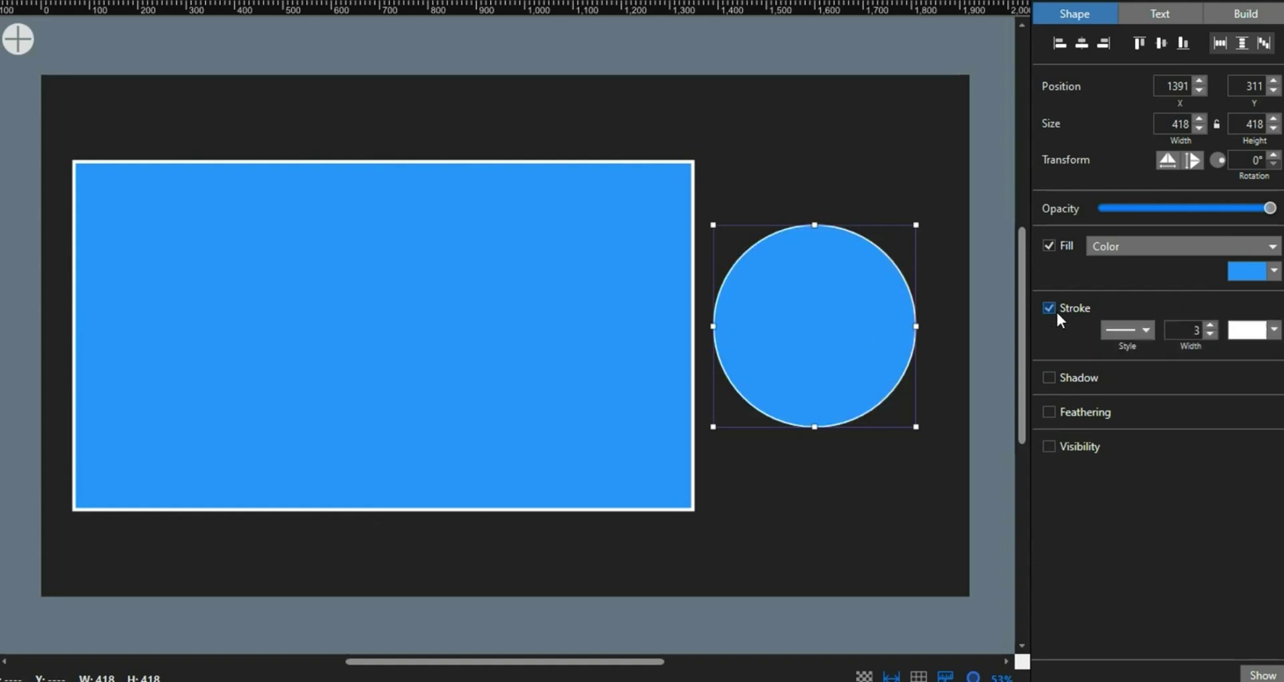
{"action": "left_click", "coordinate": [1209, 324]}
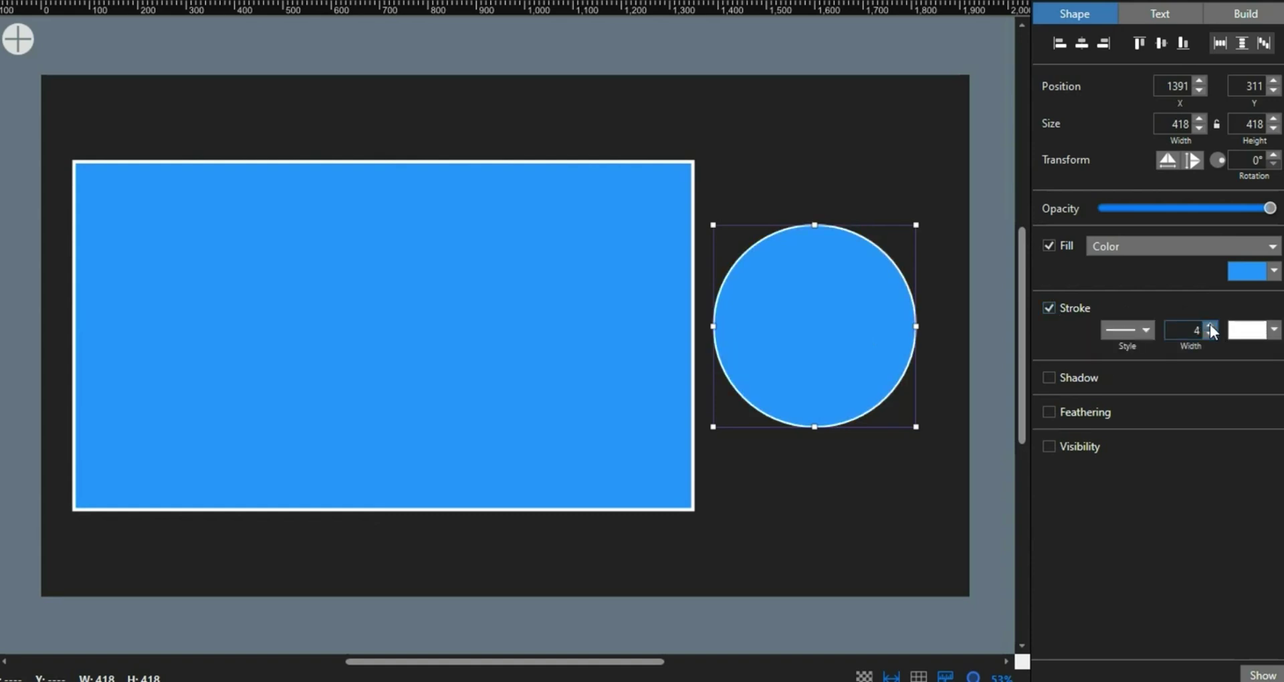
{"action": "left_click", "coordinate": [1210, 324]}
{"action": "left_click", "coordinate": [1210, 324]}
{"action": "left_click", "coordinate": [1210, 323]}
{"action": "left_click", "coordinate": [1209, 324]}
{"action": "left_click", "coordinate": [1210, 324]}
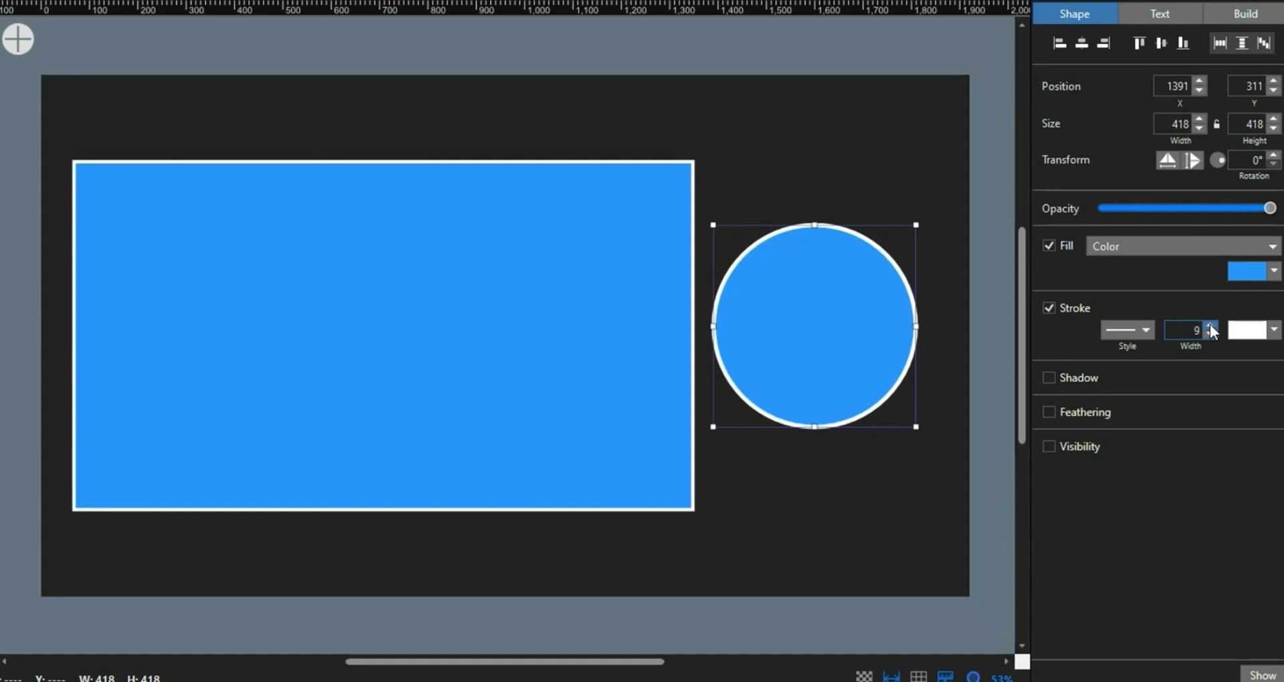
{"action": "left_click", "coordinate": [1209, 333]}
{"action": "left_click", "coordinate": [1209, 333]}
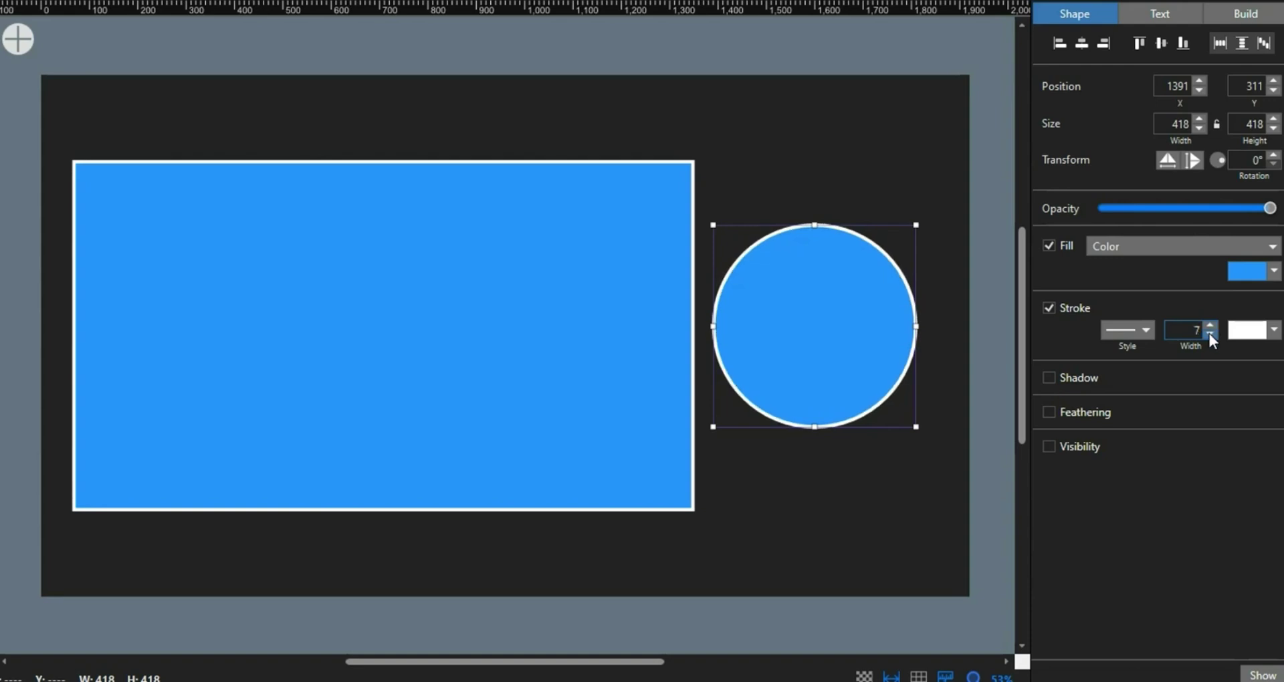
Fill the rectangle with a video input and choose Input 3 as its source
{"action": "left_click", "coordinate": [452, 295]}
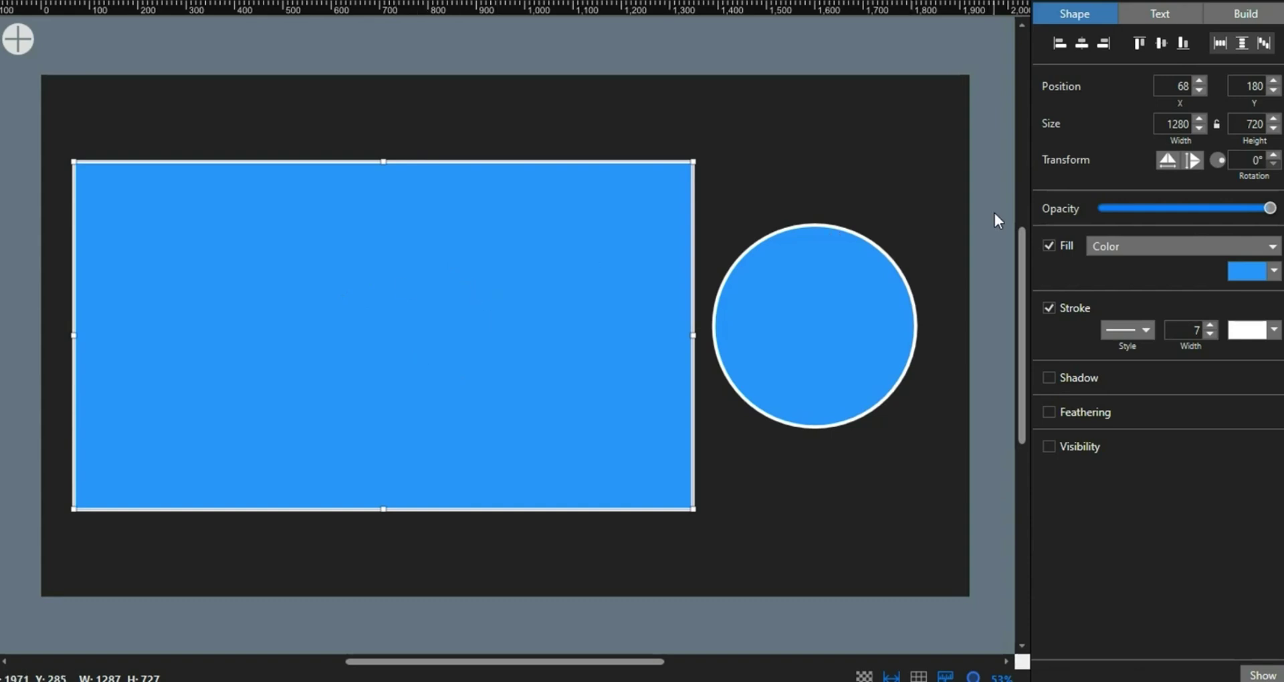
{"action": "left_click", "coordinate": [1269, 248]}
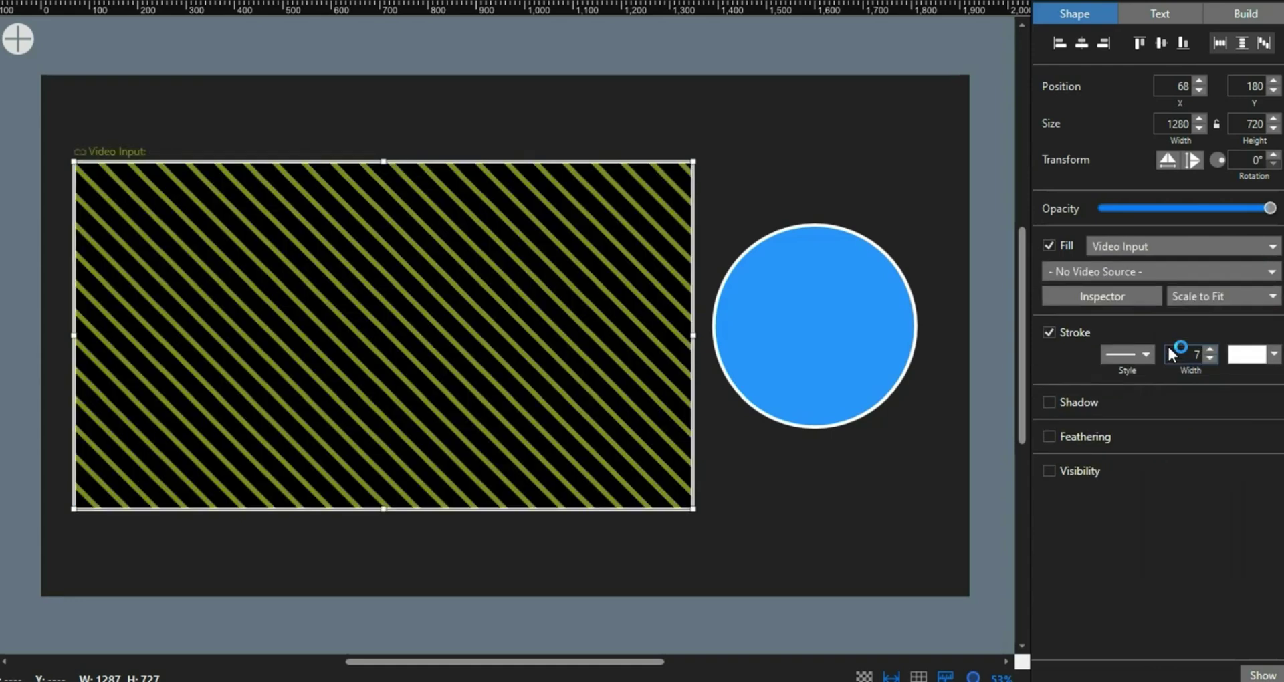
{"action": "left_click", "coordinate": [1270, 273]}
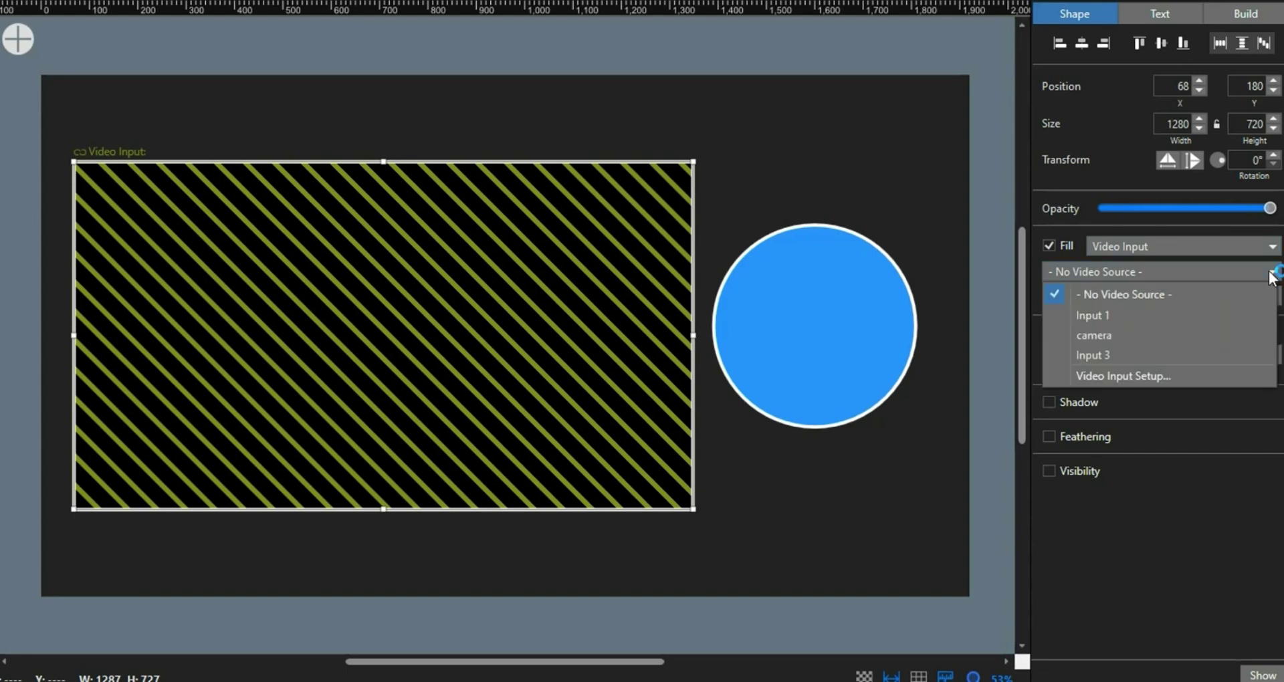
{"action": "left_click", "coordinate": [1117, 356]}
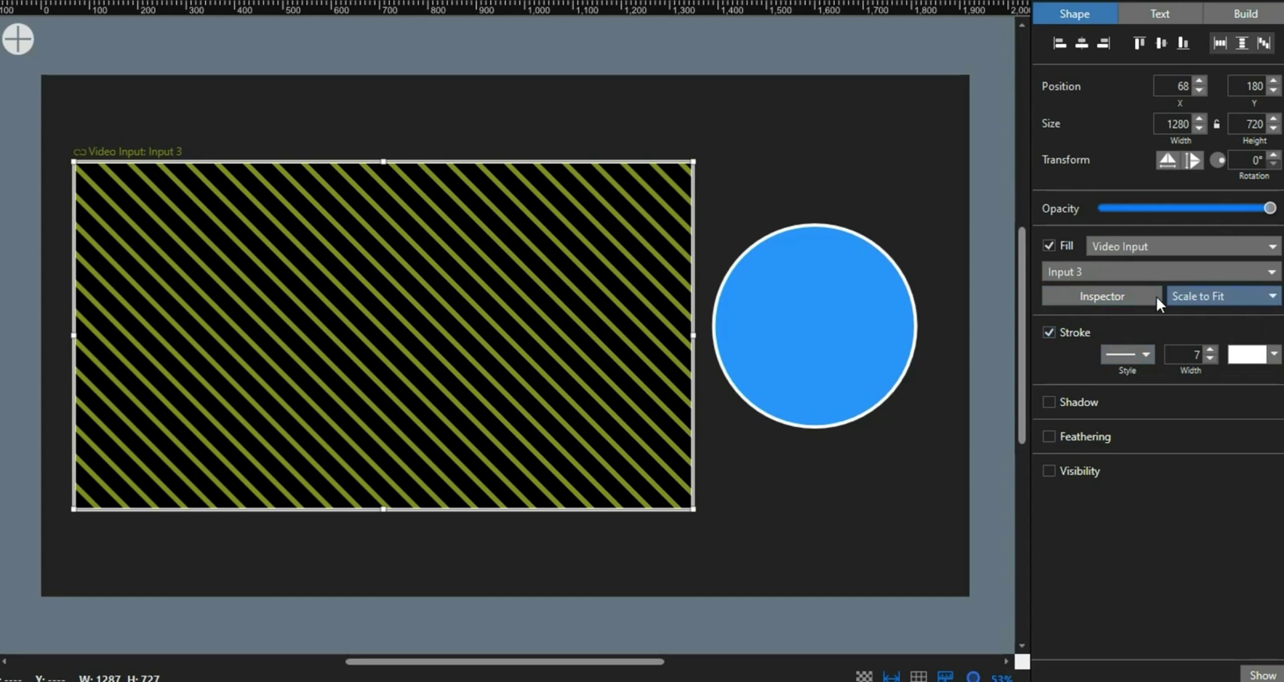
Try a Video Input fill on the ellipse and open its list of sources
{"action": "left_click", "coordinate": [833, 330]}
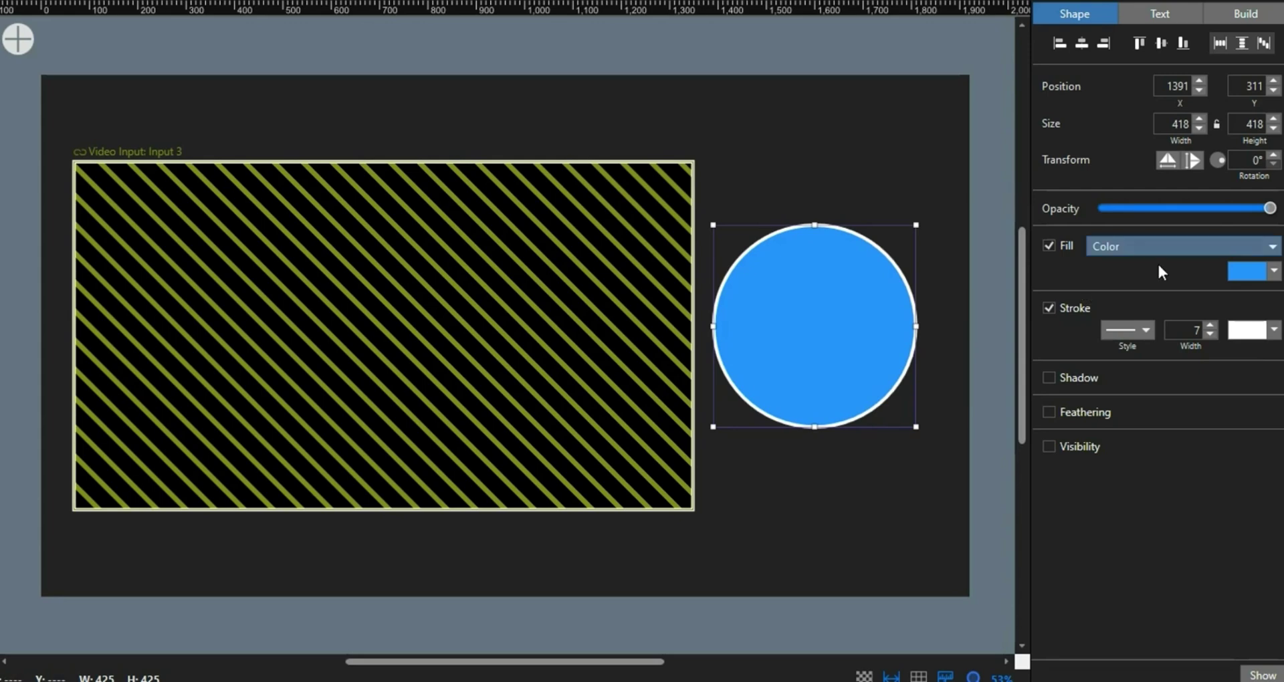
{"action": "left_click", "coordinate": [1239, 245]}
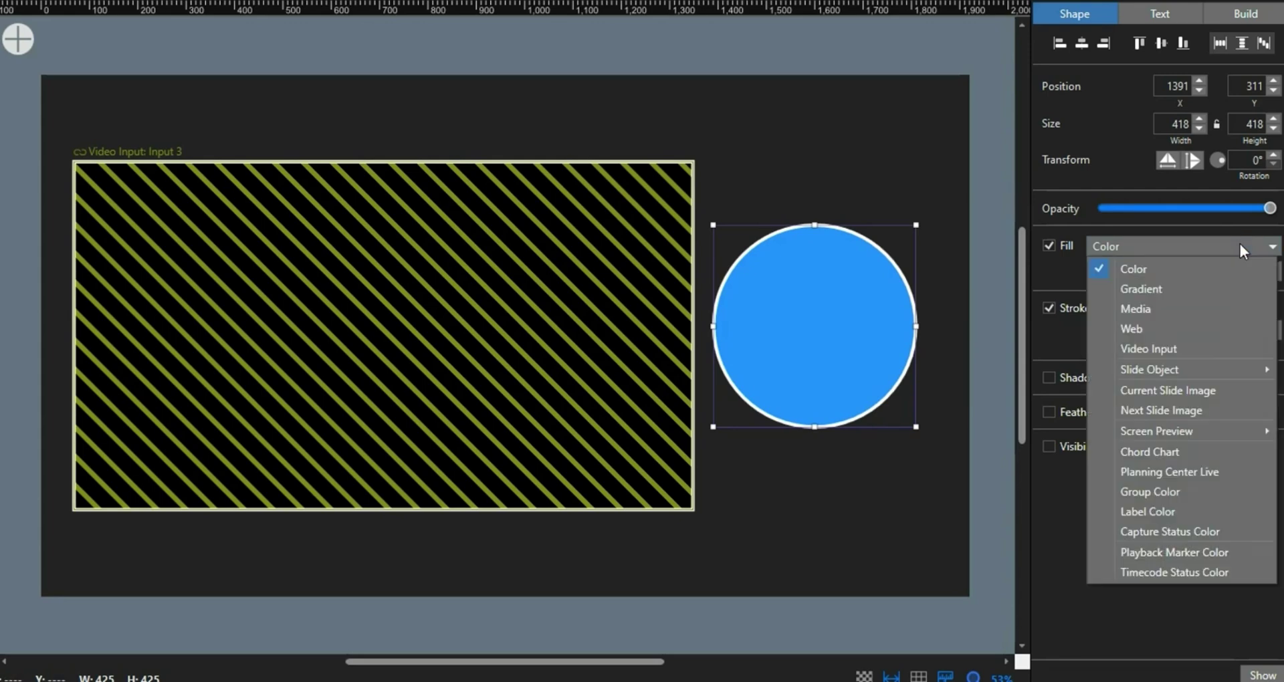
{"action": "left_click", "coordinate": [1194, 348]}
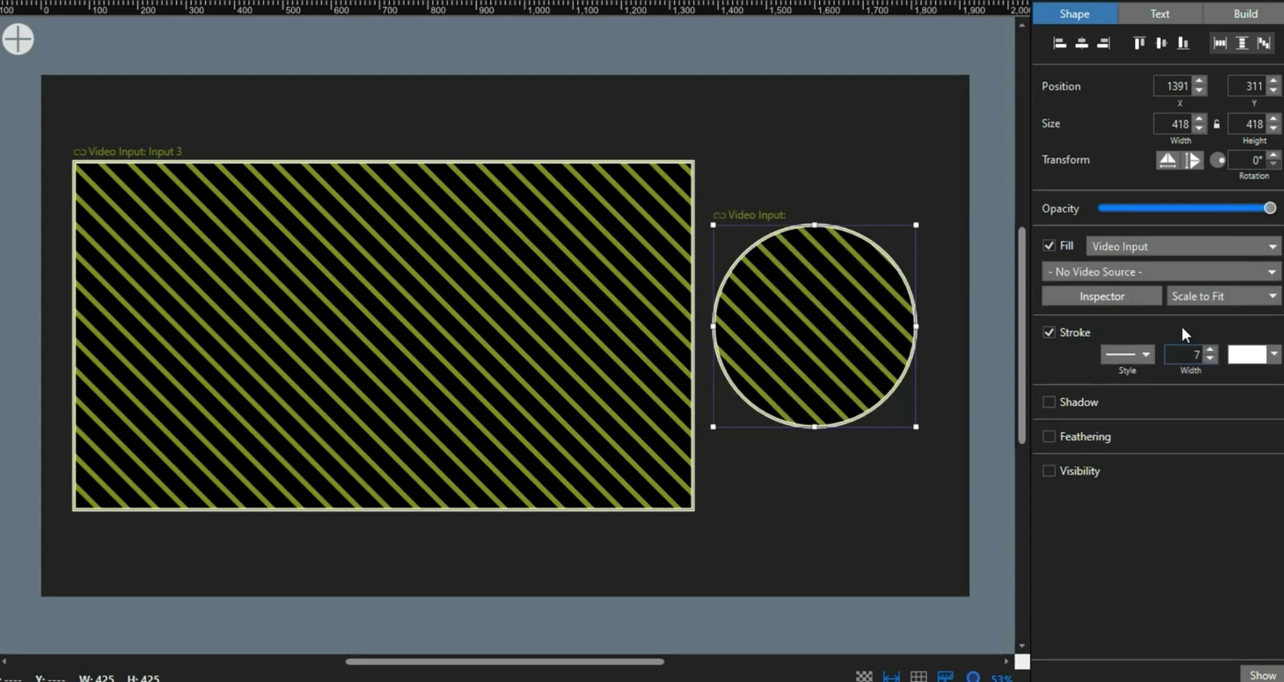
{"action": "left_click", "coordinate": [1169, 268]}
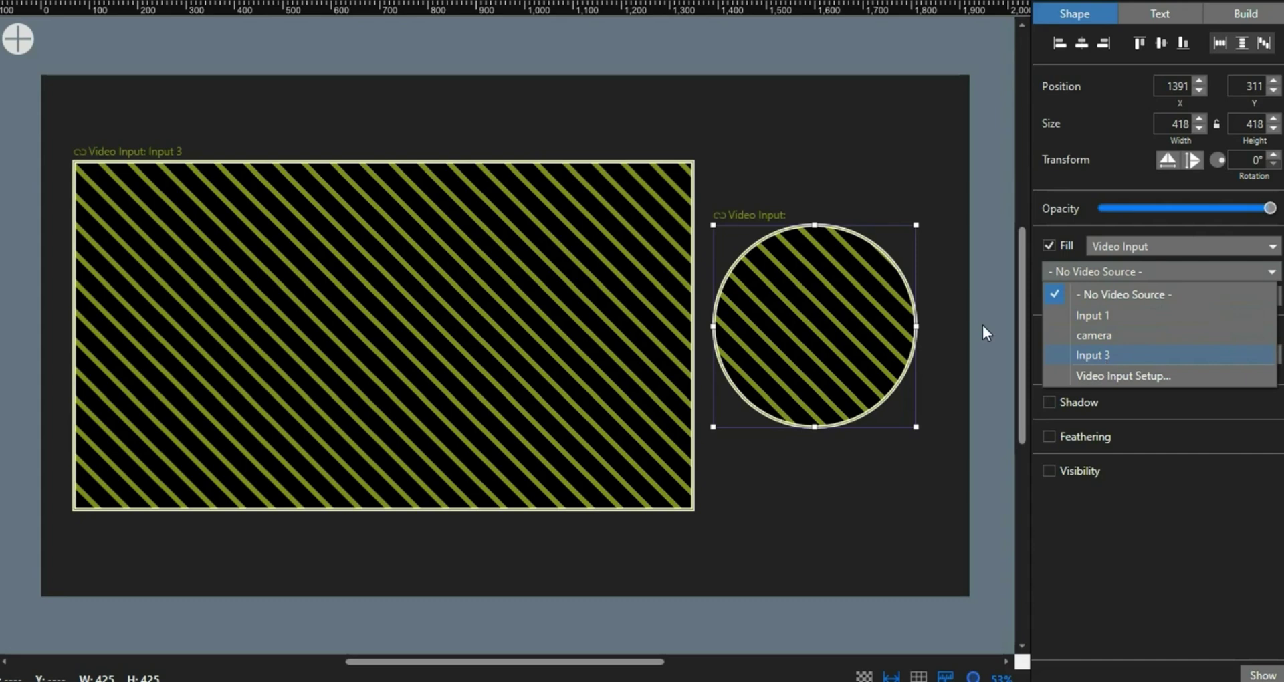
{"action": "left_click", "coordinate": [899, 350]}
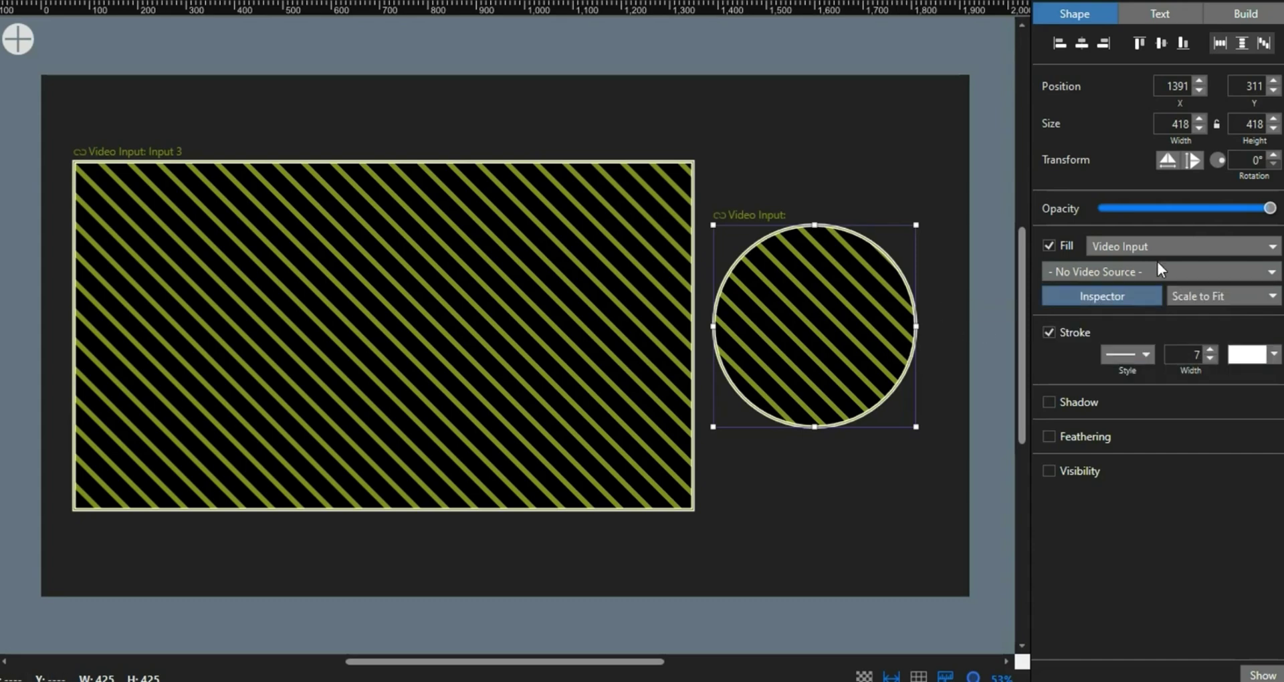
Fill the ellipse with the portrait image 290CE07C-53AB-42F9-95F9-1FCB4B605528 from the youtube asset folder on the Desktop
{"action": "left_click", "coordinate": [1179, 241]}
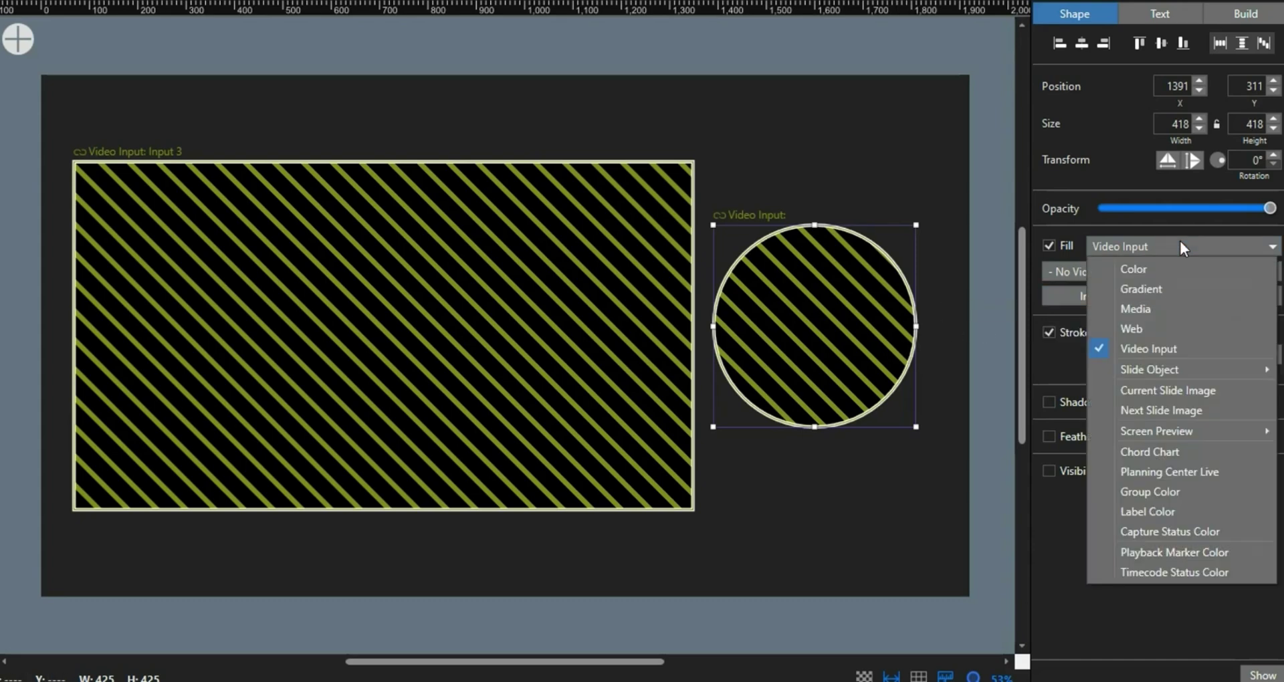
{"action": "key", "text": "Escape"}
{"action": "left_click", "coordinate": [1151, 294]}
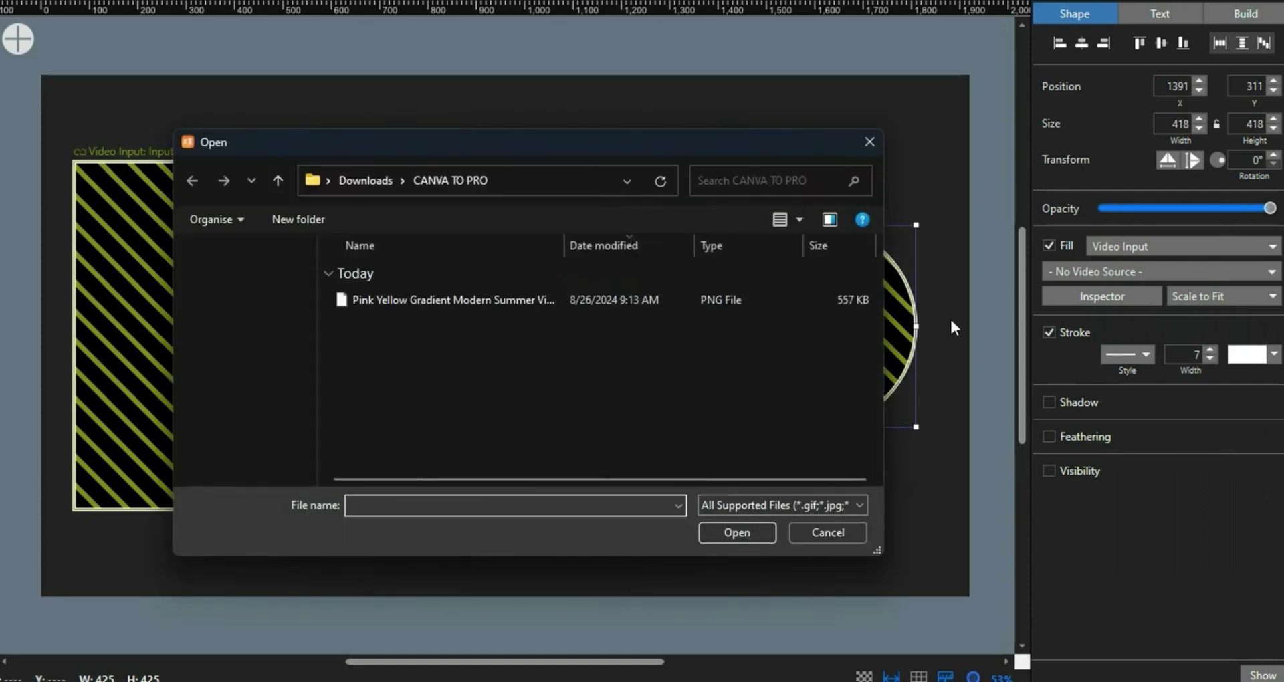
{"action": "left_click", "coordinate": [1145, 271]}
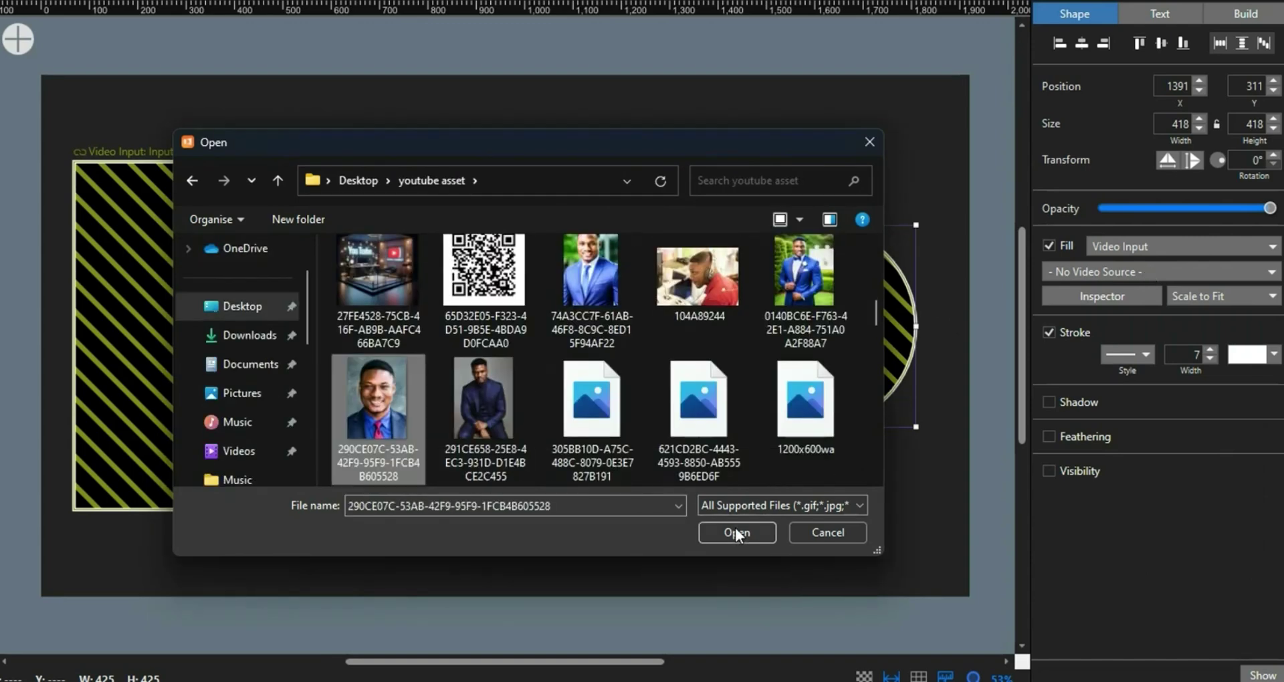
{"action": "left_click", "coordinate": [736, 528]}
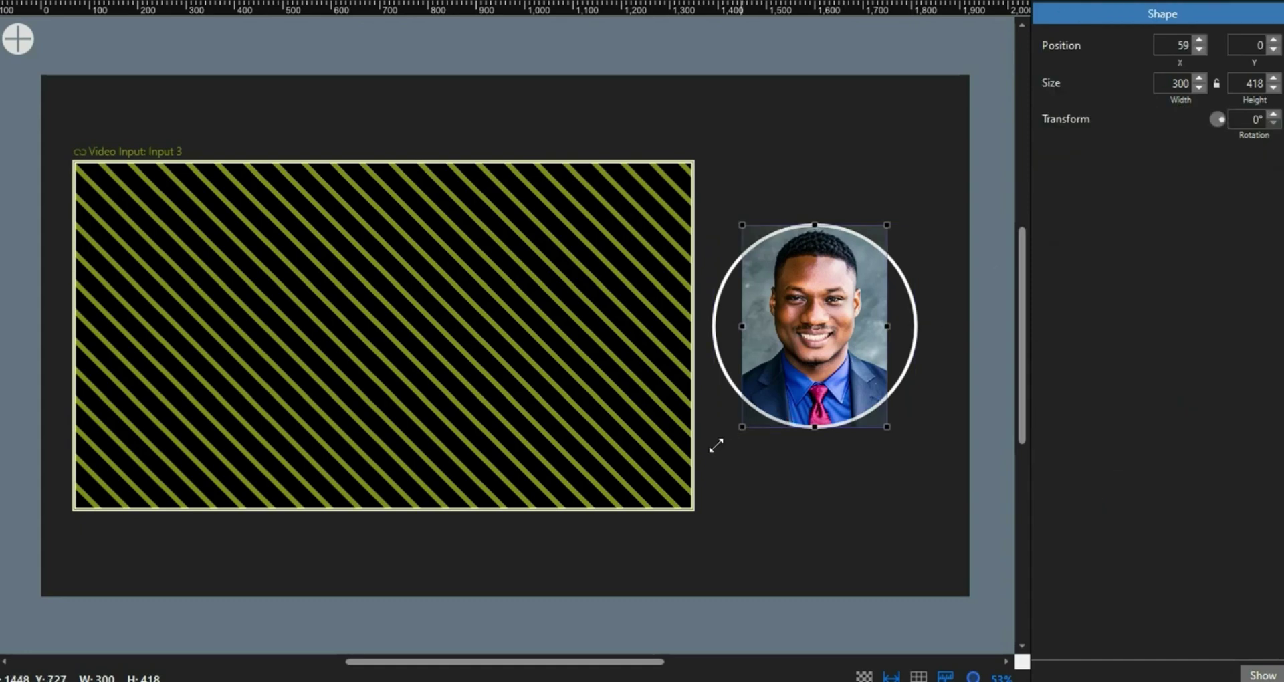
Enlarge the portrait inside the ellipse to about 452 by 581 and shift it down so the face sits within the circle
{"action": "left_click_drag", "start_coordinate": [702, 460], "coordinate": [703, 461]}
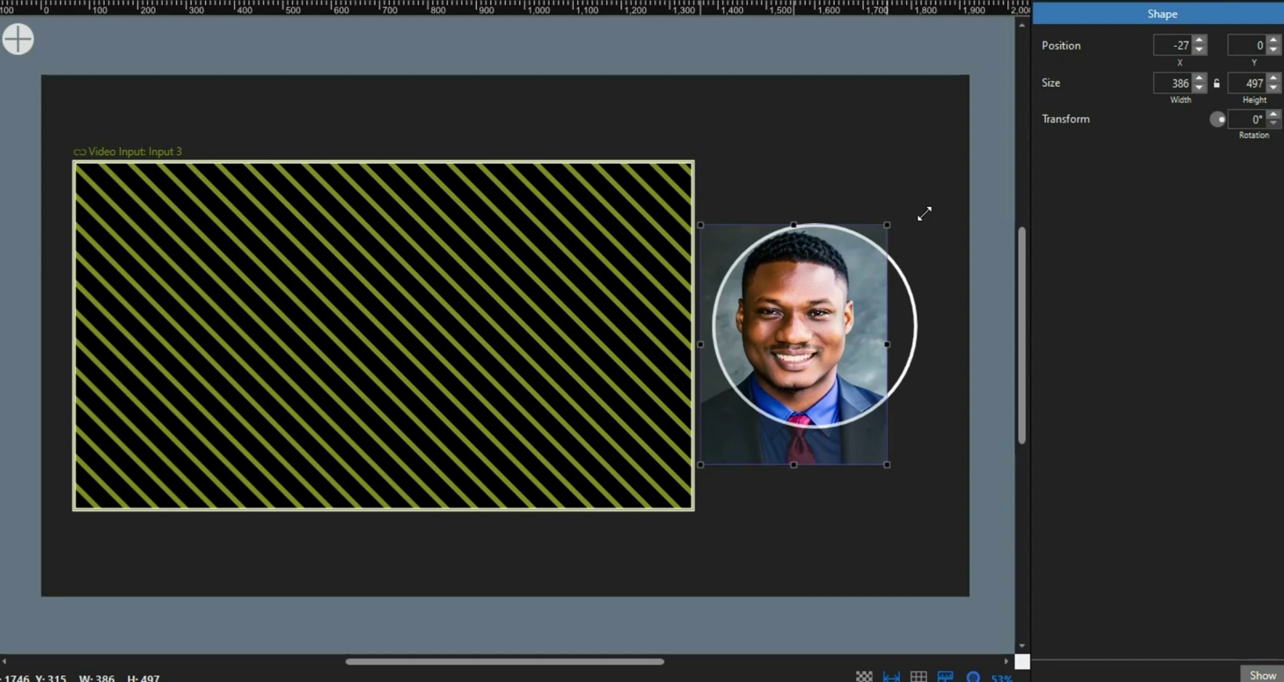
{"action": "left_click_drag", "start_coordinate": [924, 213], "coordinate": [918, 184]}
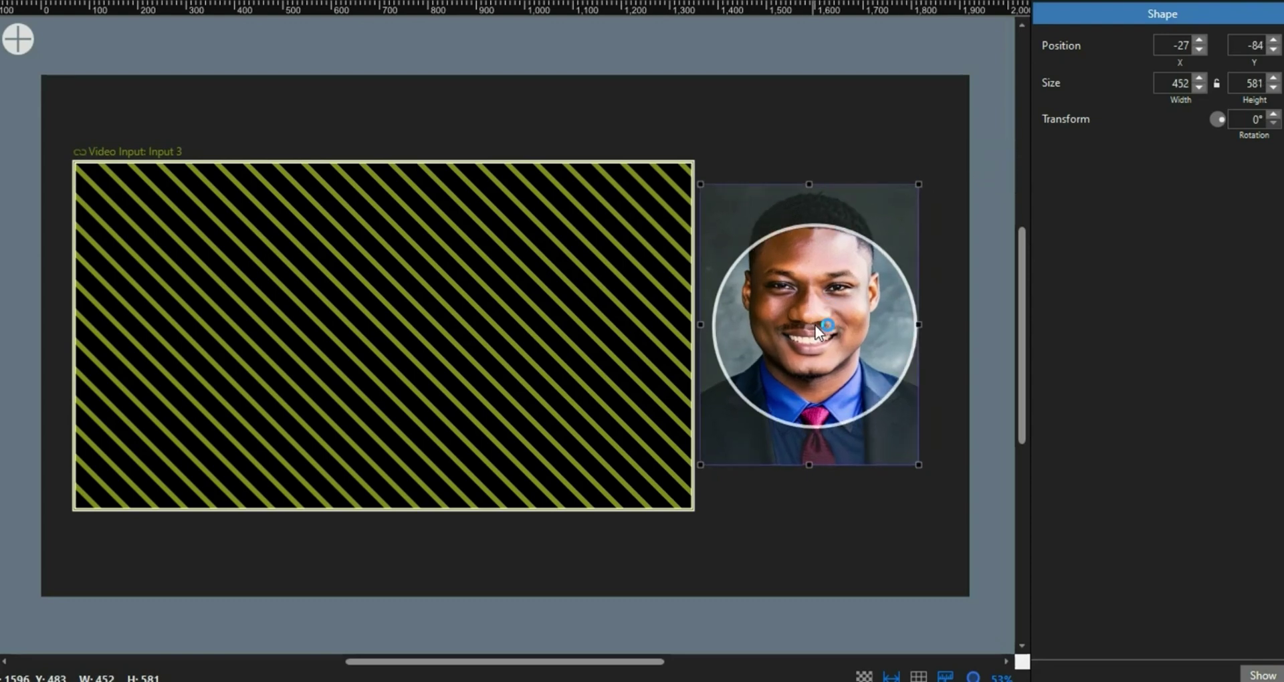
{"action": "left_click_drag", "start_coordinate": [816, 339], "coordinate": [817, 355]}
{"action": "left_click", "coordinate": [818, 207]}
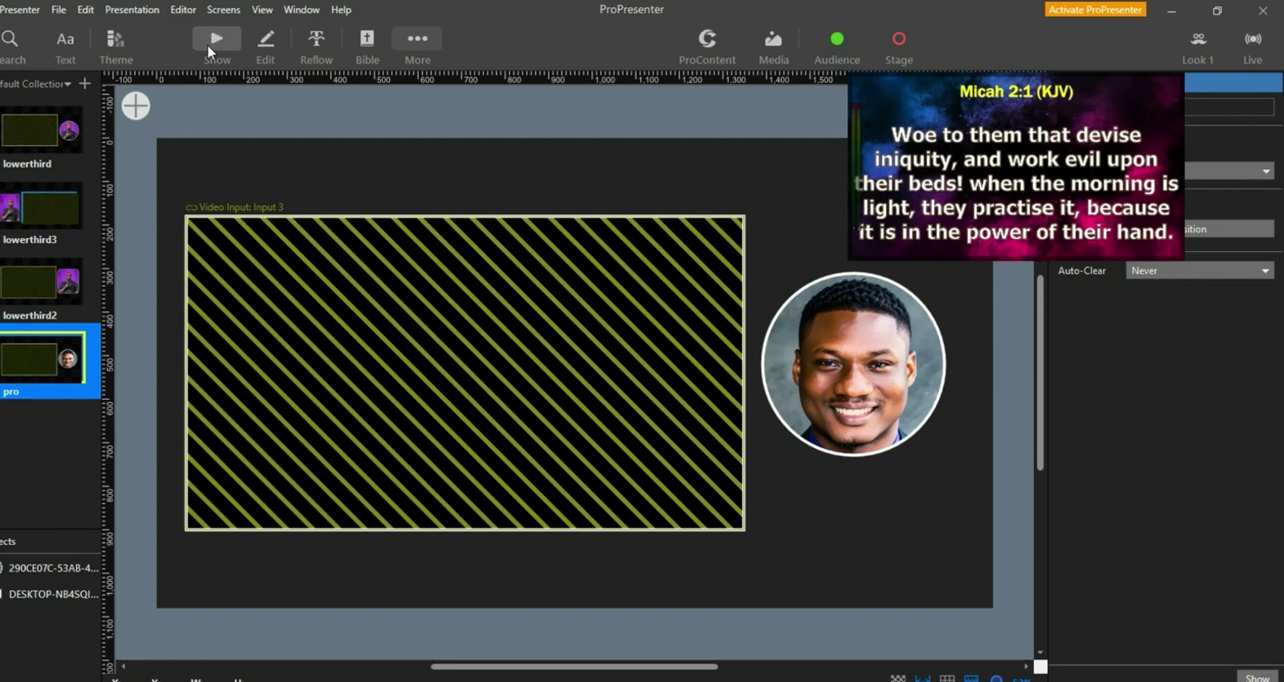
Return to the show view, clear the live video input and trigger the pro prop on the output
{"action": "left_click", "coordinate": [209, 44]}
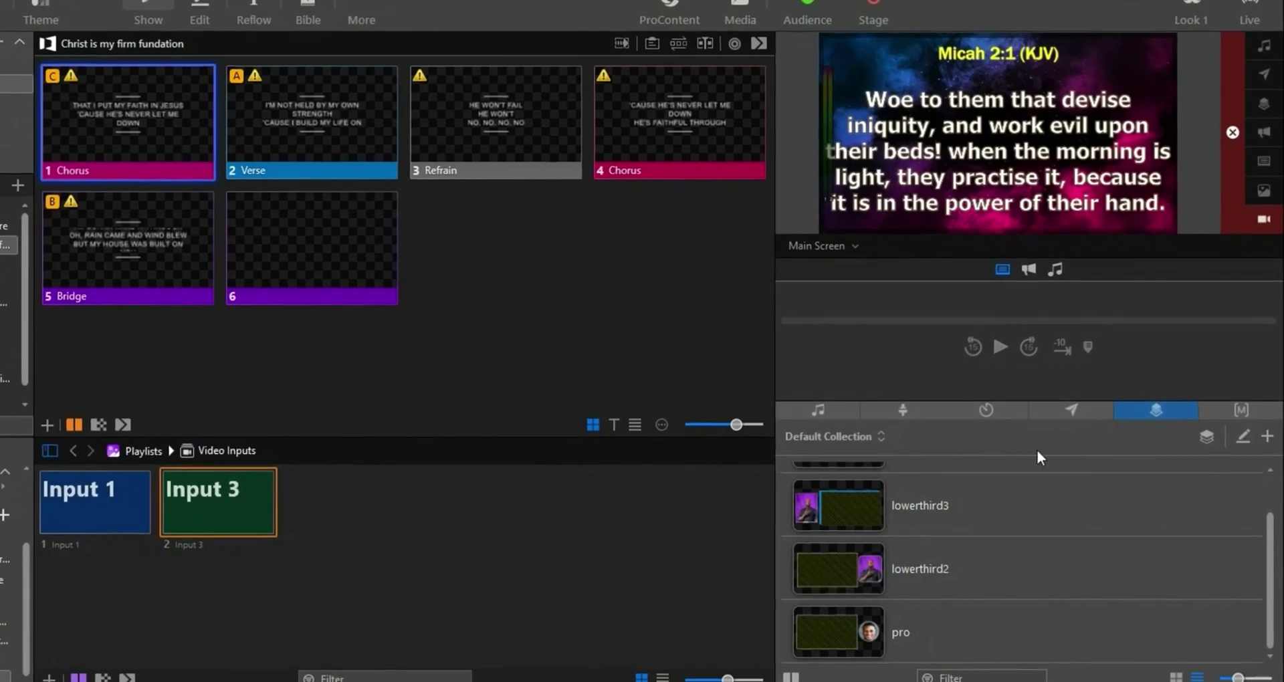
{"action": "left_click", "coordinate": [1261, 231]}
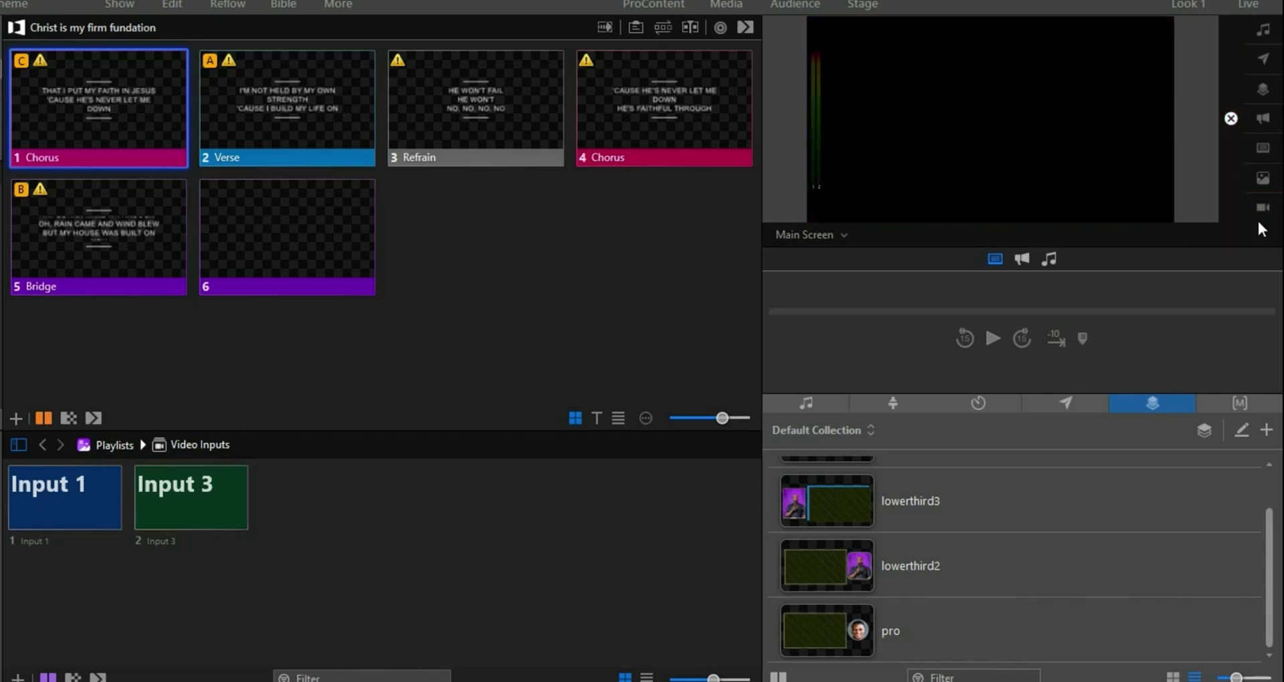
{"action": "left_click", "coordinate": [939, 631]}
{"action": "left_click", "coordinate": [935, 626]}
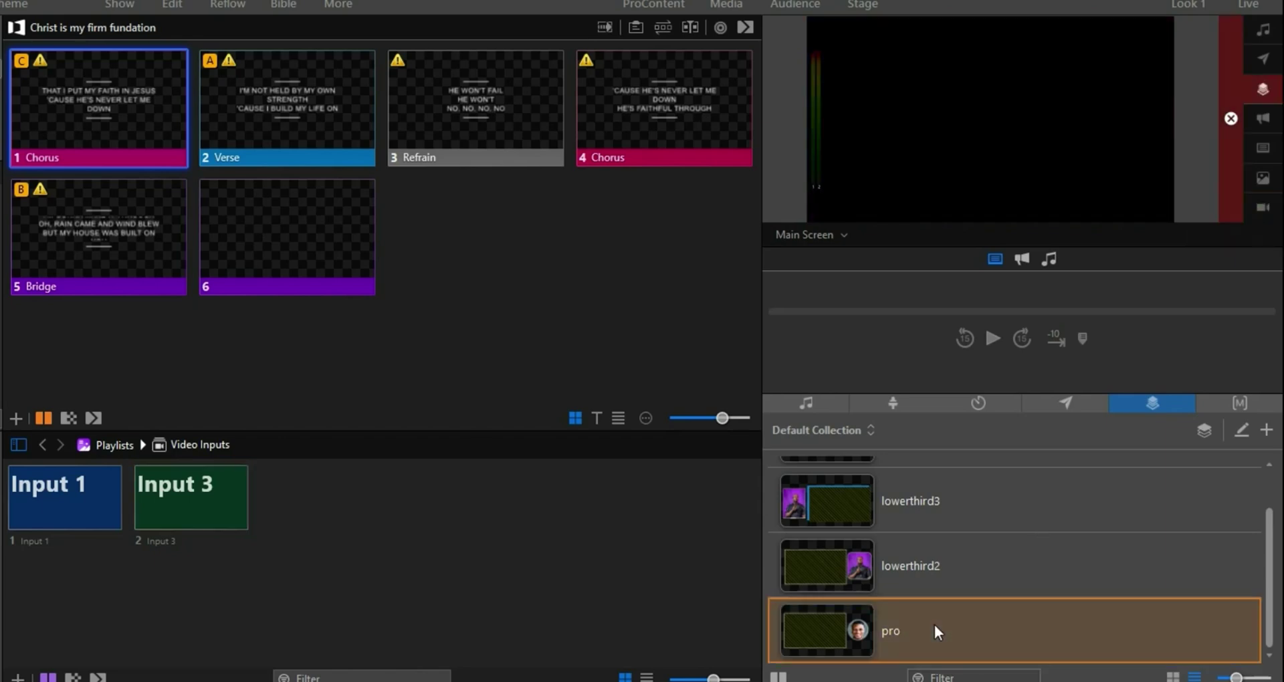